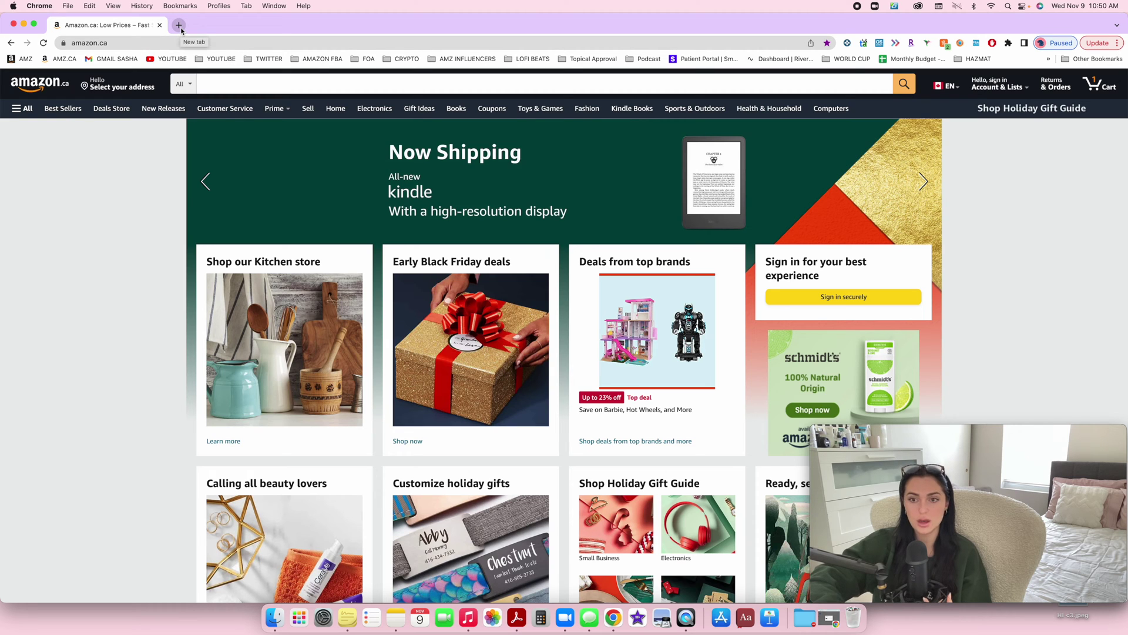
# Step: Open canadiantire.ca in a new browser tab from the omnibox suggestion
pyautogui.click(180, 26)
pyautogui.write('can')
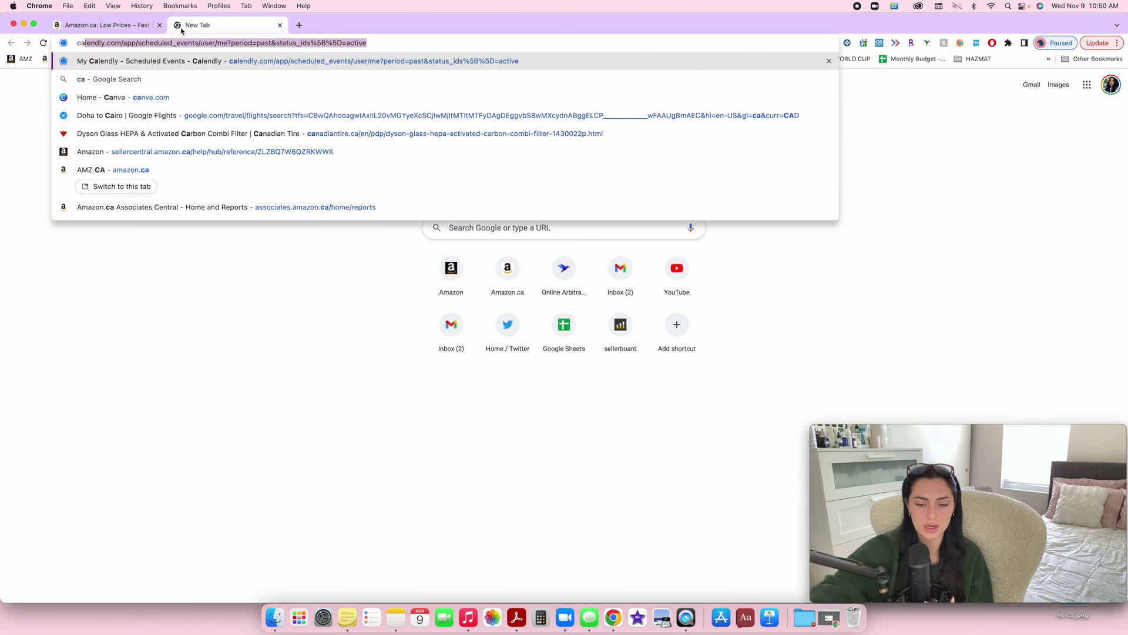
pyautogui.press('Down')
pyautogui.press('Down')
pyautogui.press('Down')
pyautogui.press('Down')
pyautogui.press('Down')
pyautogui.press('Return')
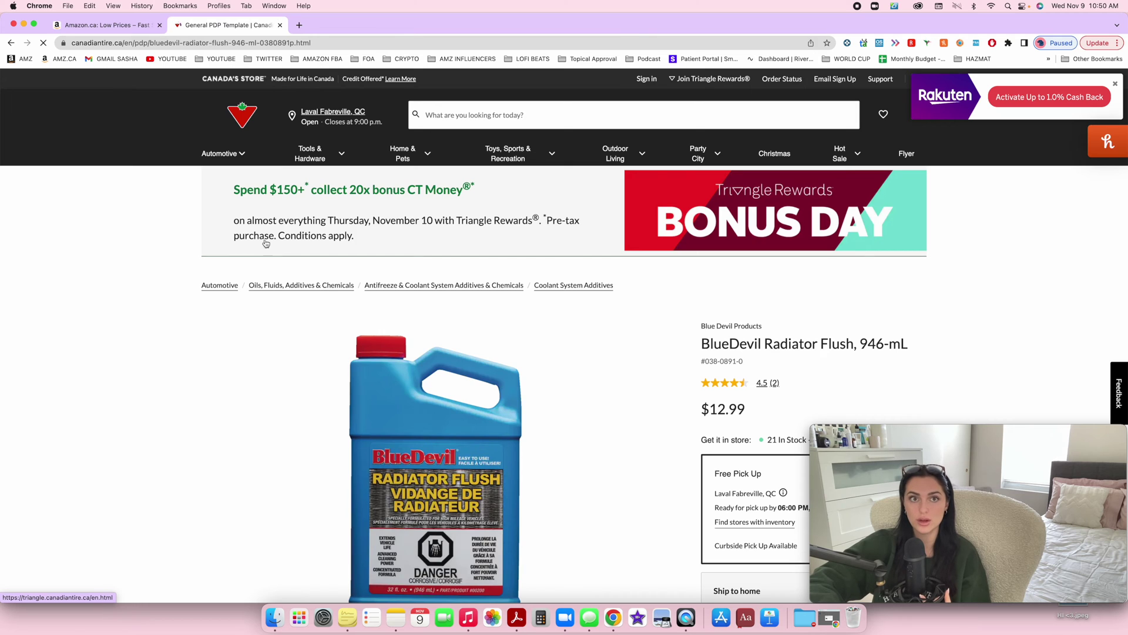
# Step: Go to Toys, Sports & Recreation > Action Figures and dismiss the cashback popup
pyautogui.click(550, 155)
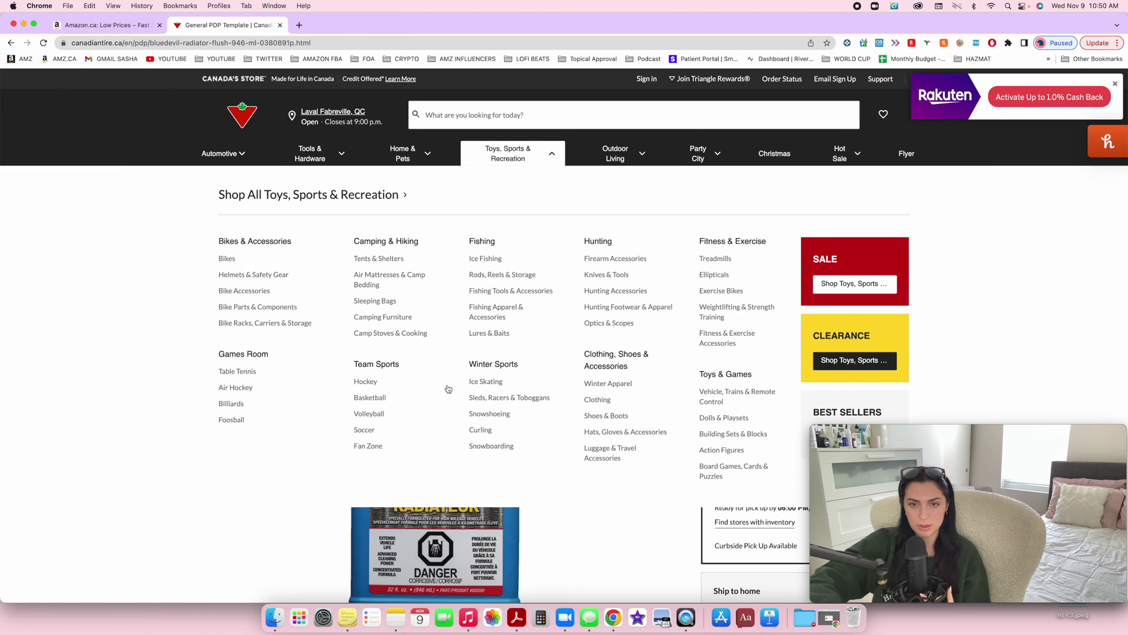
pyautogui.click(723, 456)
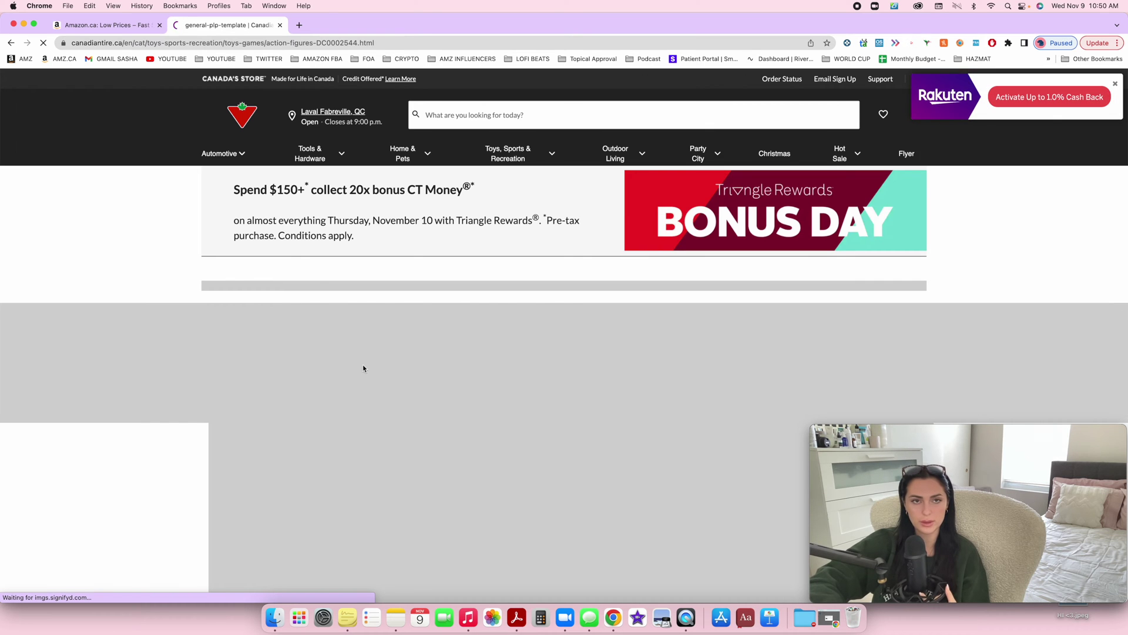
pyautogui.scroll(-2, 96, 419)
pyautogui.scroll(-3, 96, 419)
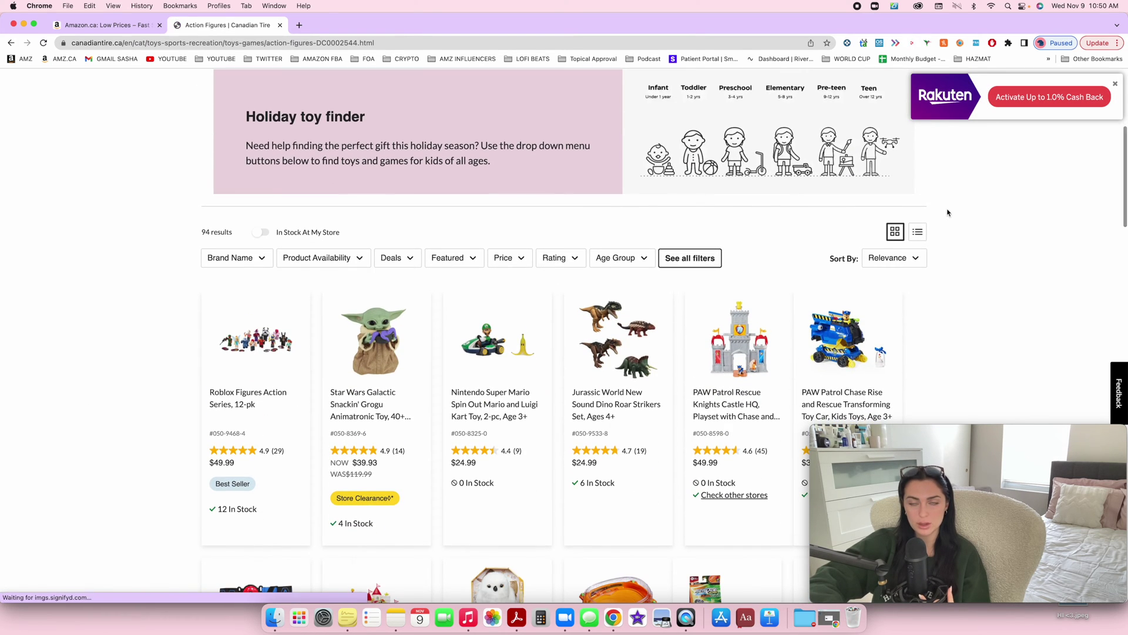
pyautogui.click(1115, 84)
# Step: Close the SellerAmp sidebar and open the clearance Star Wars Galactic Snackin' Grogu page
pyautogui.click(961, 44)
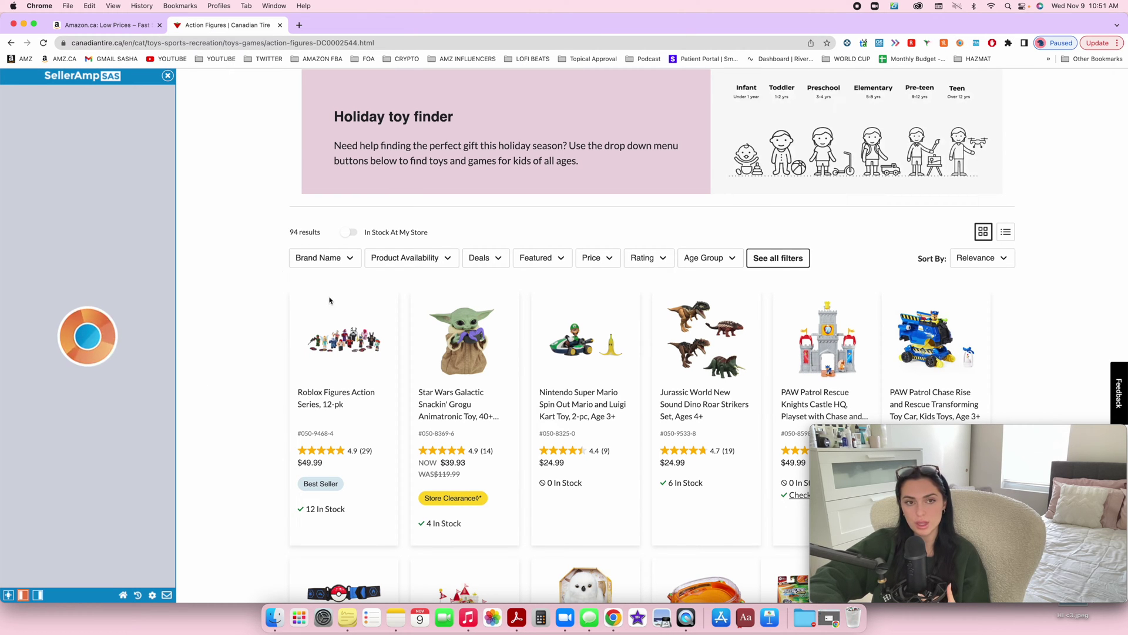
pyautogui.click(168, 77)
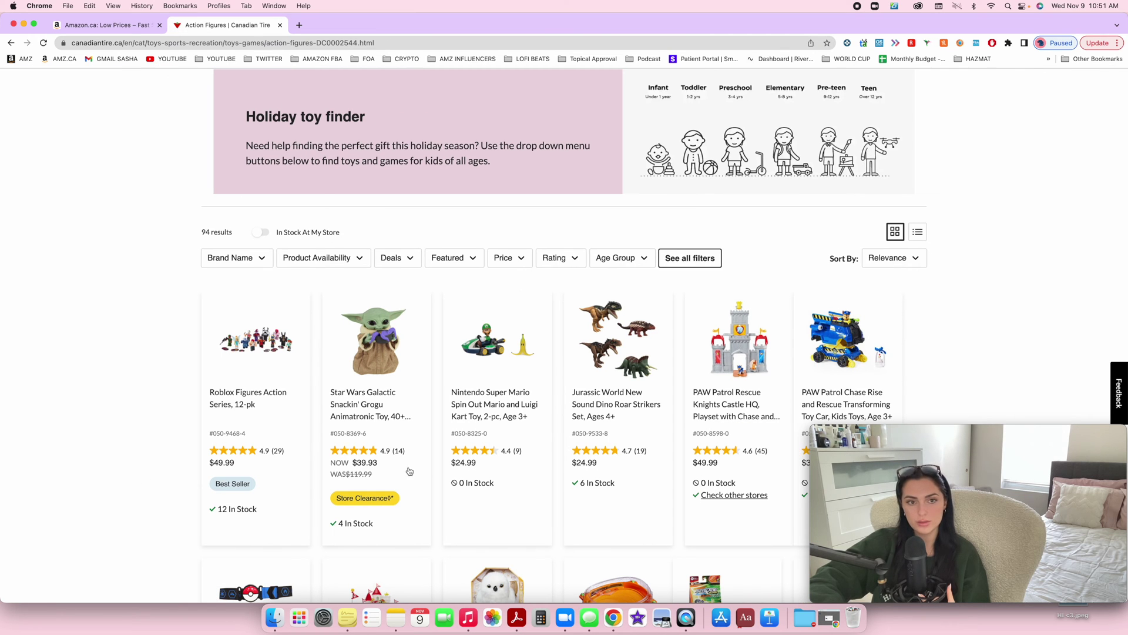
pyautogui.scroll(-1, 347, 477)
pyautogui.scroll(5, 347, 477)
pyautogui.scroll(2, 340, 466)
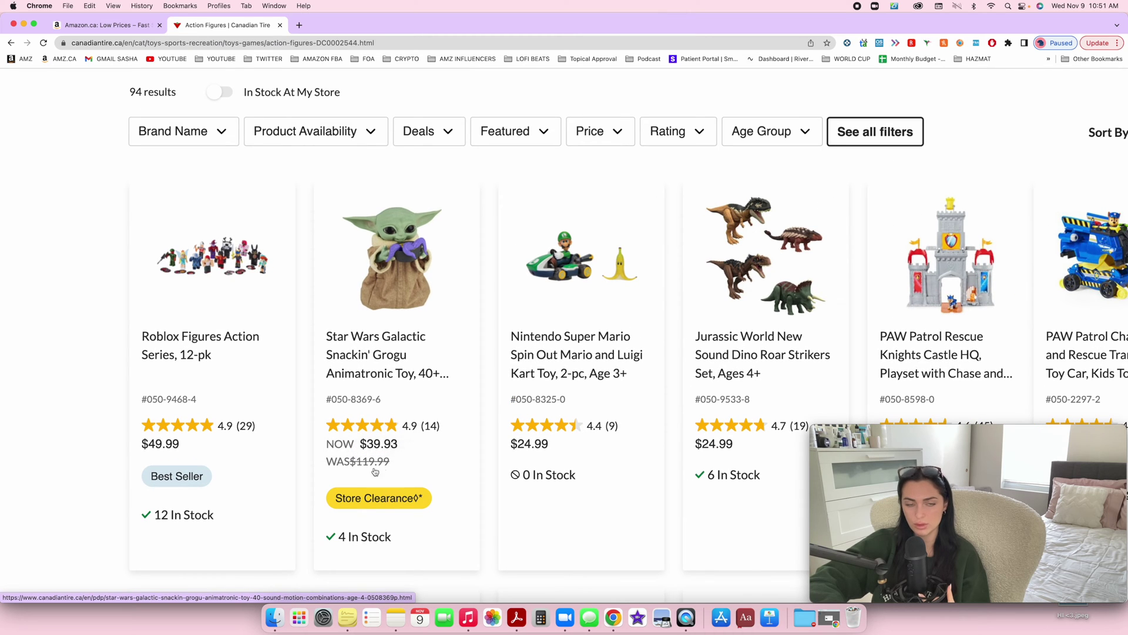
pyautogui.click(396, 267)
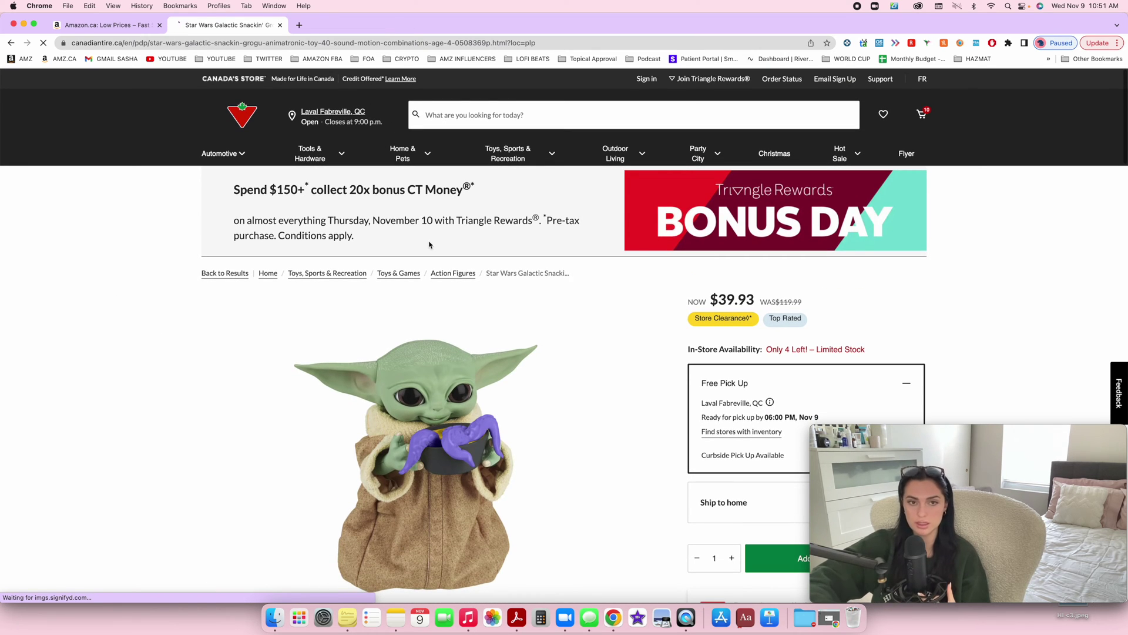
# Step: Look up the Grogu toy in SellerAmp and open the top Amazon.ca match in a new tab
pyautogui.click(960, 44)
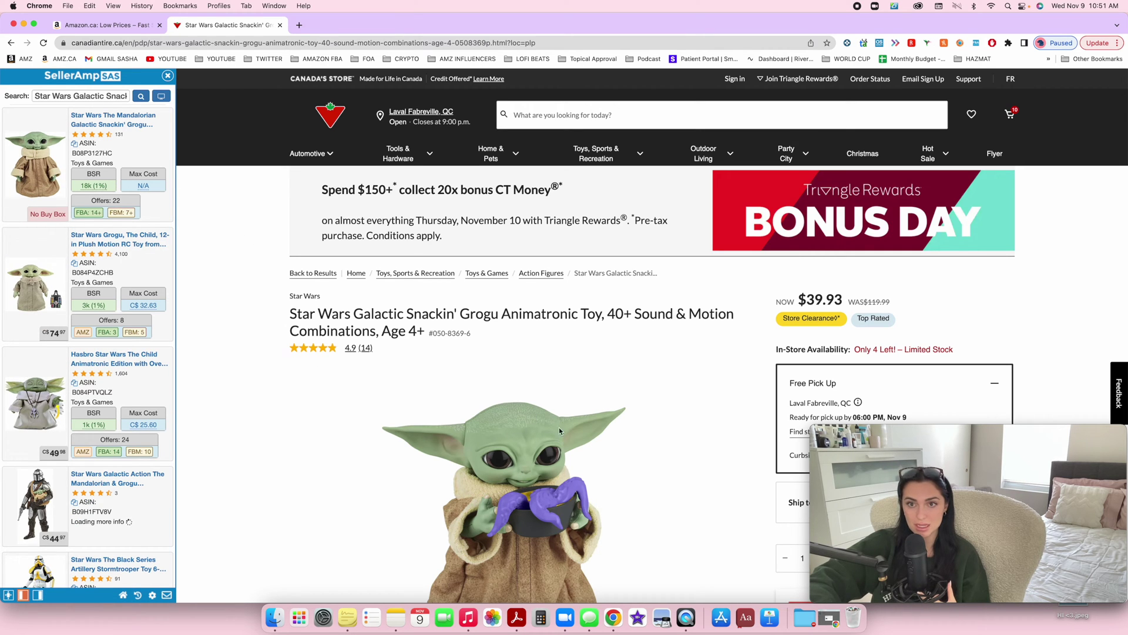
pyautogui.moveTo(170, 133)
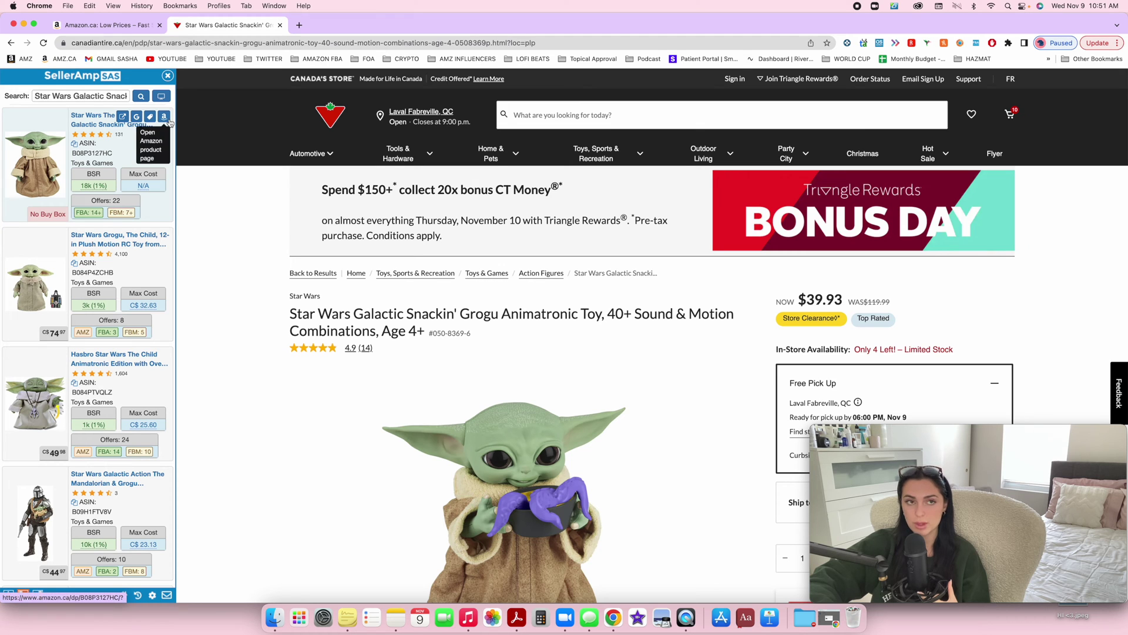
pyautogui.click(167, 120)
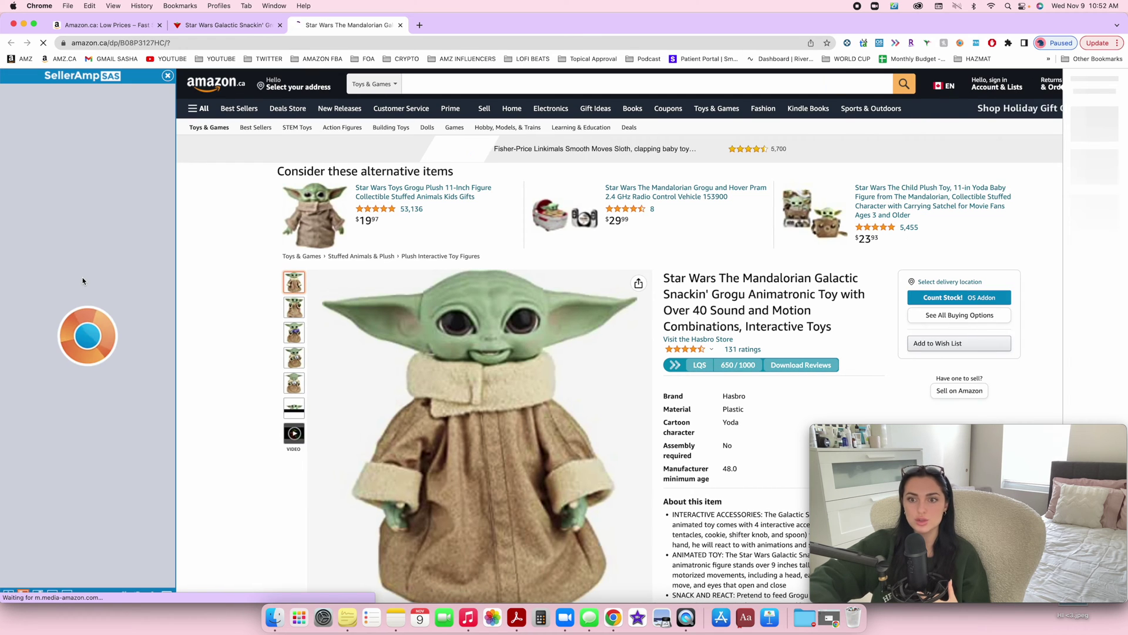
# Step: Copy the full Grogu product title from the Canadian Tire page
pyautogui.hotkey('ctrl', 'shift', 'Tab')
pyautogui.click(275, 322)
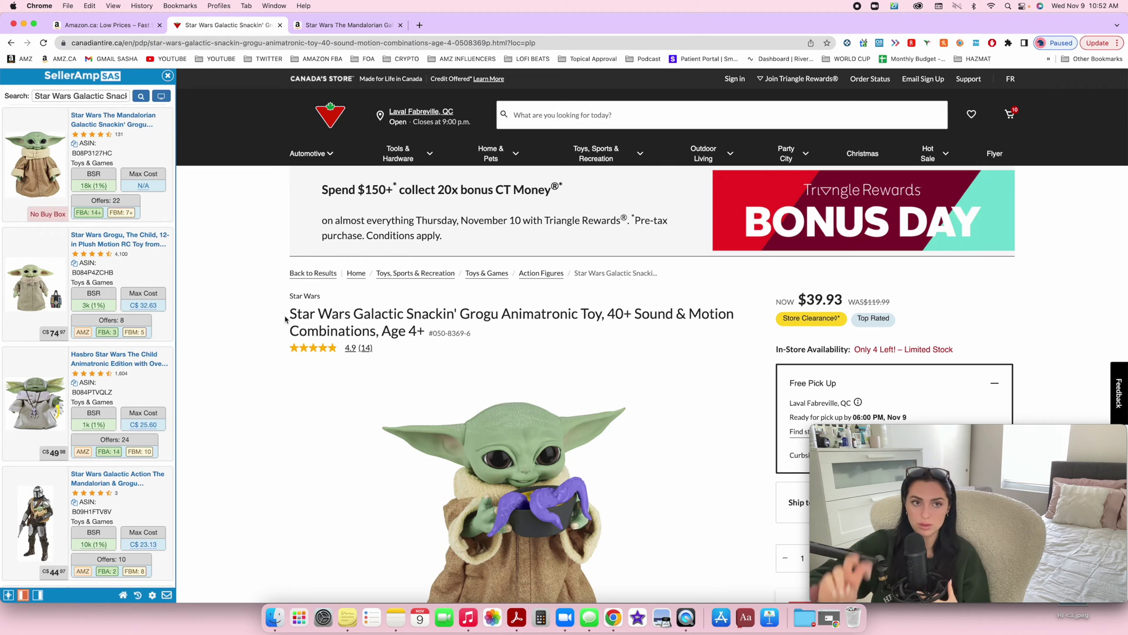
pyautogui.moveTo(293, 314); pyautogui.dragTo(420, 332)
pyautogui.press('super+c')
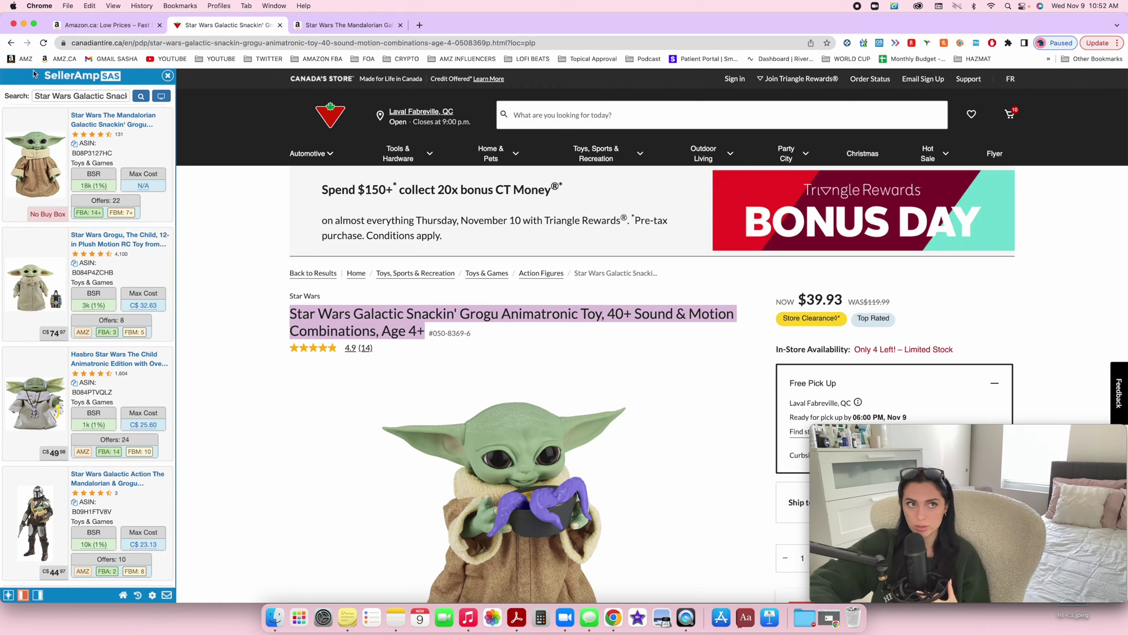
pyautogui.click(94, 24)
# Step: Search Amazon.ca for the pasted Grogu title and review the matching listings
pyautogui.click(308, 90)
pyautogui.press('super+v')
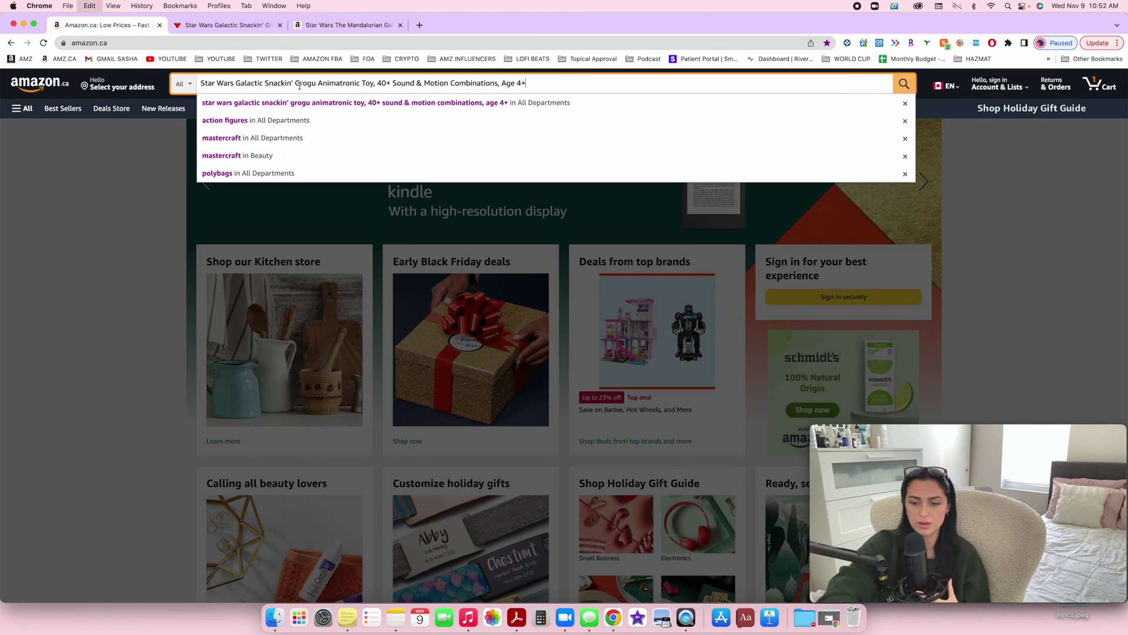
pyautogui.press('Return')
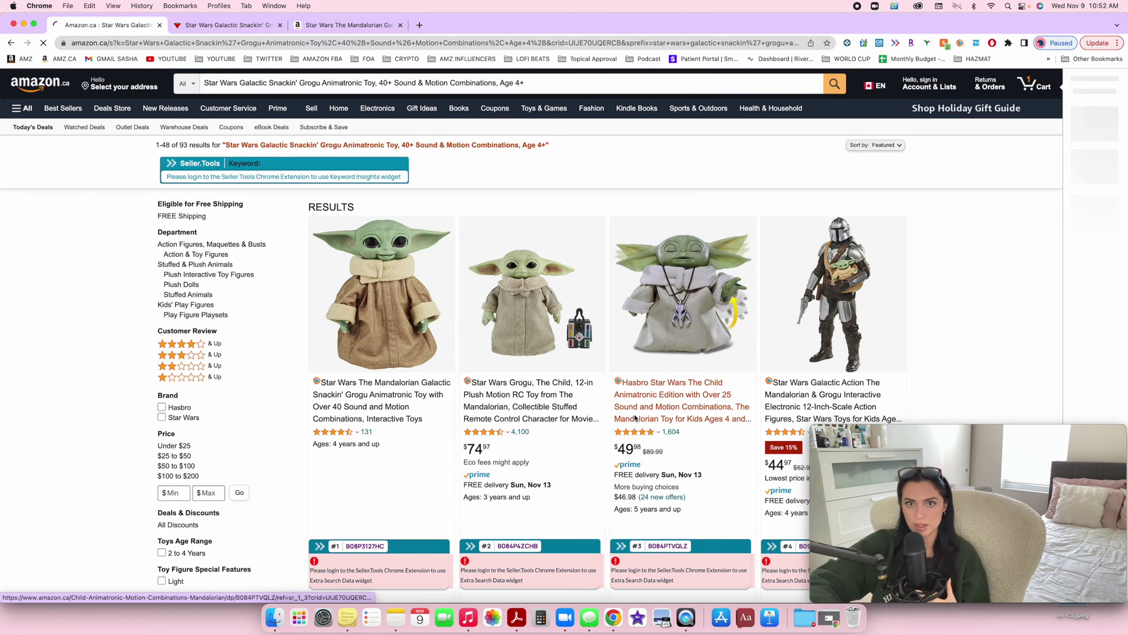
pyautogui.scroll(-8, 628, 420)
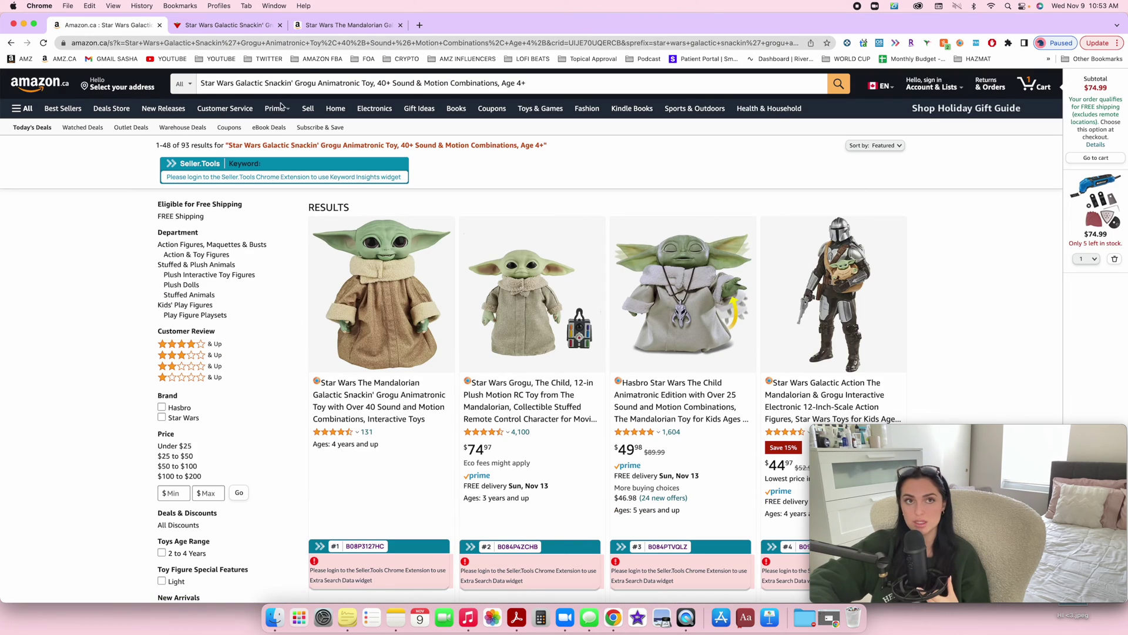
pyautogui.click(249, 29)
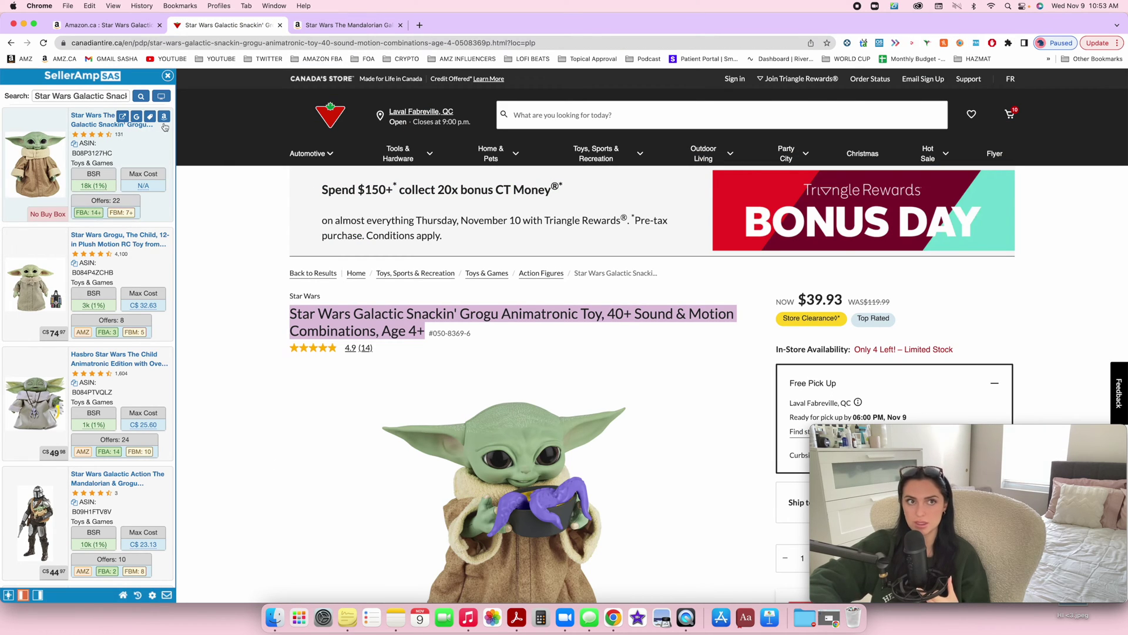
pyautogui.hotkey('ctrl', 'Tab')
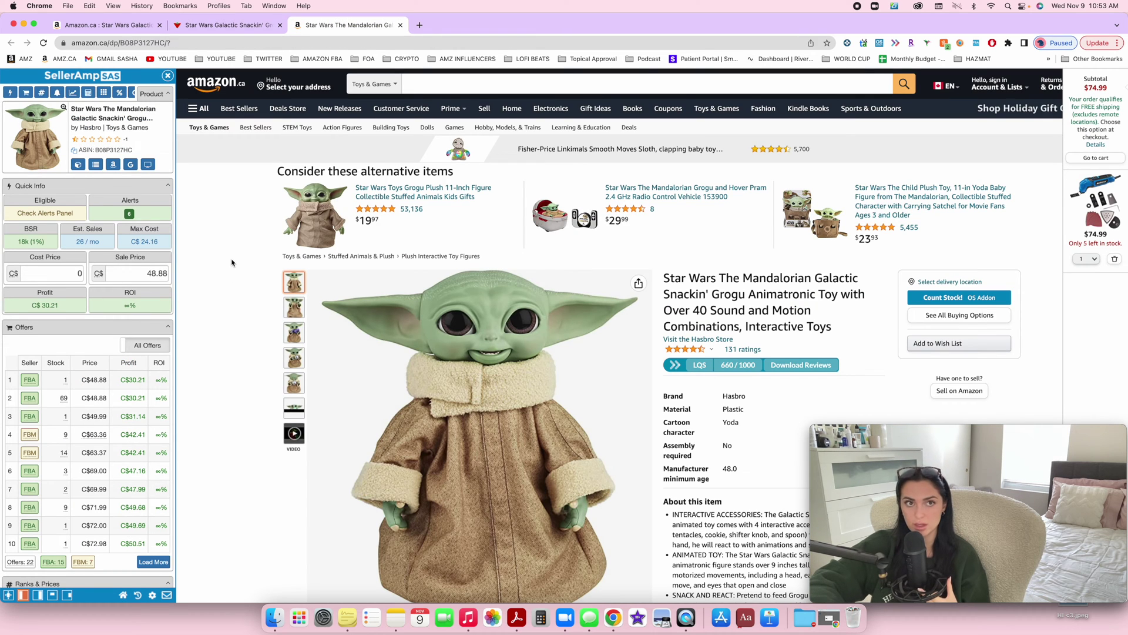
# Step: Start editing SellerAmp's Cost Price and grab the $39.93 clearance price from Canadian Tire
pyautogui.click(235, 25)
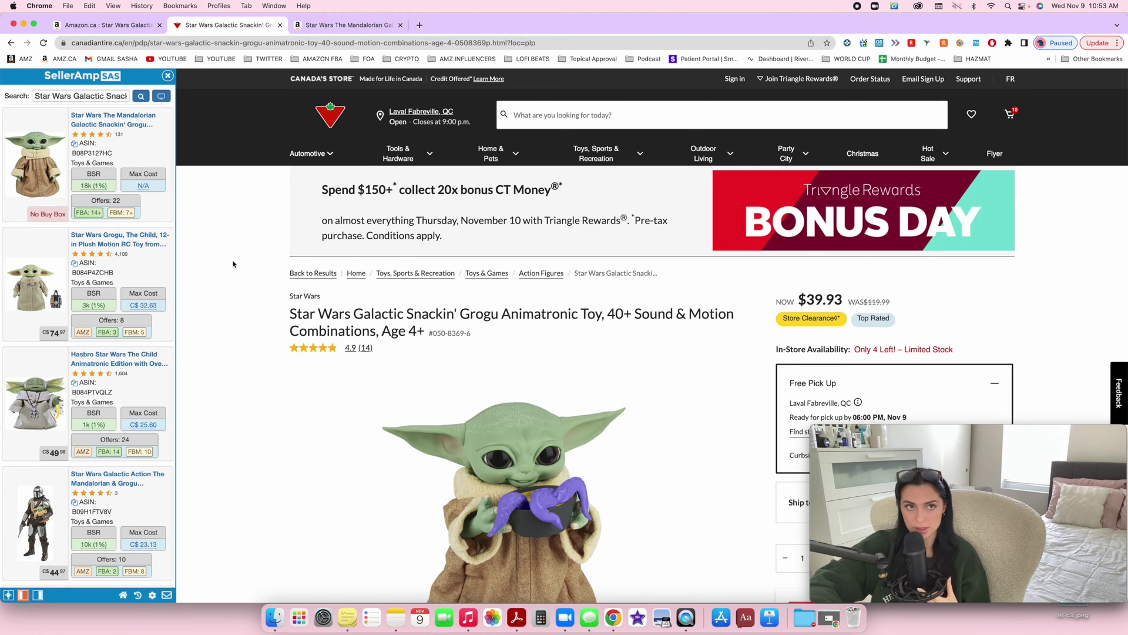
pyautogui.click(323, 27)
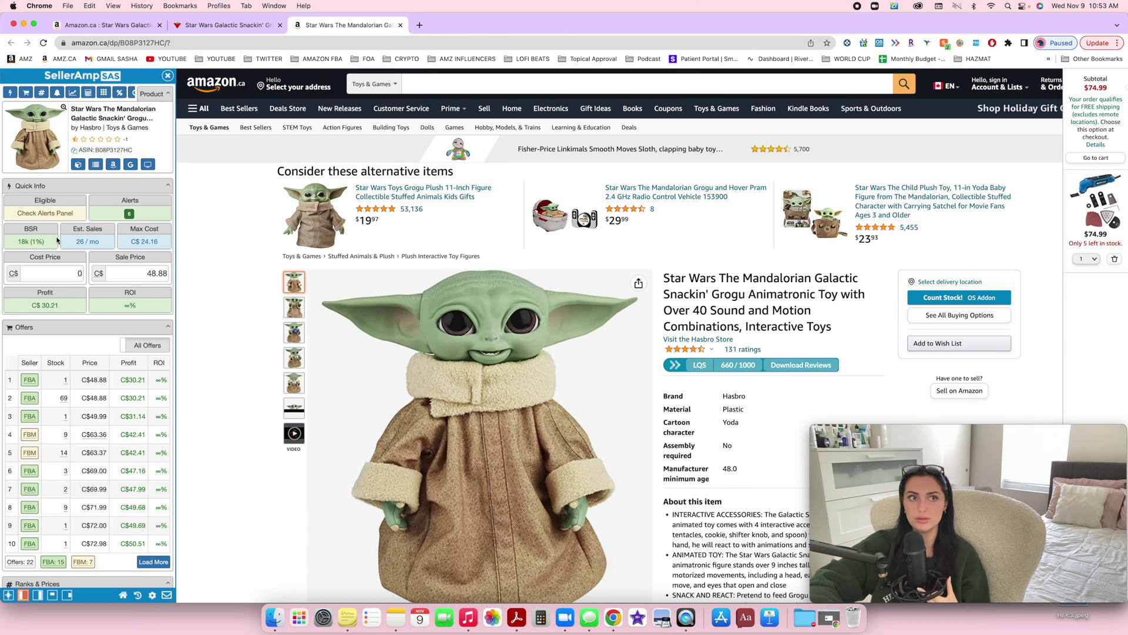
pyautogui.scroll(-2, 132, 351)
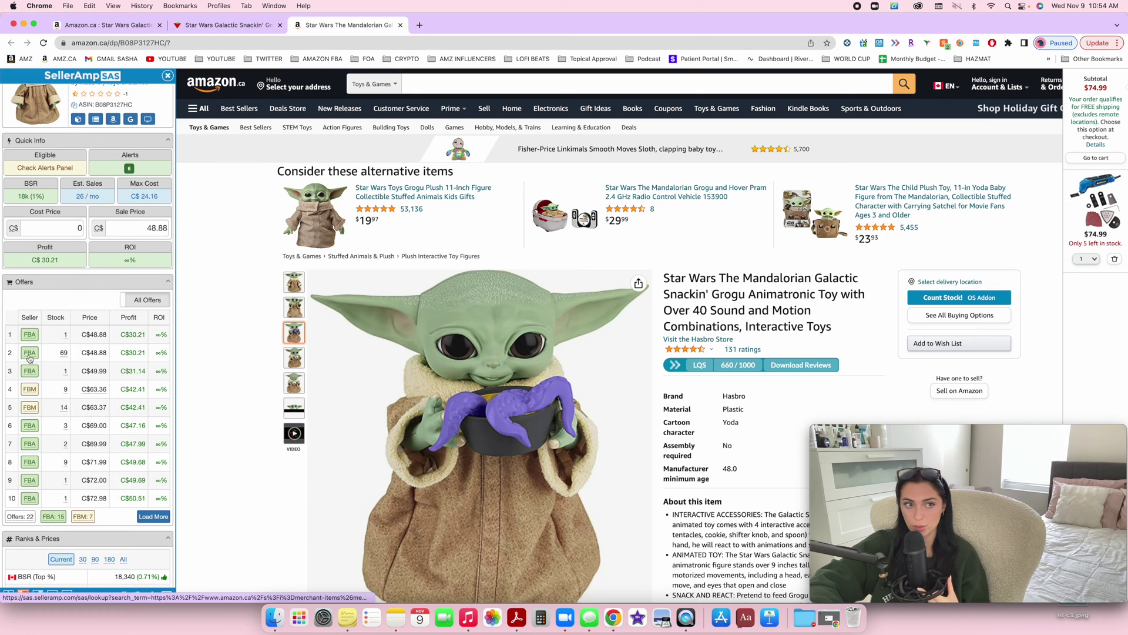
pyautogui.scroll(2, 61, 320)
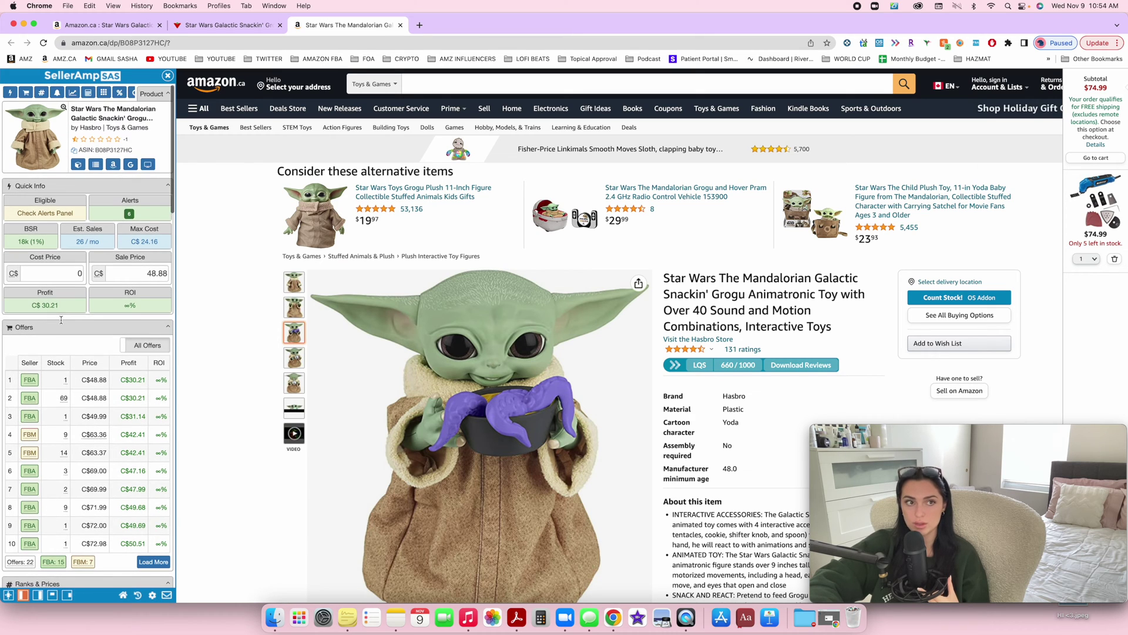
pyautogui.click(57, 274)
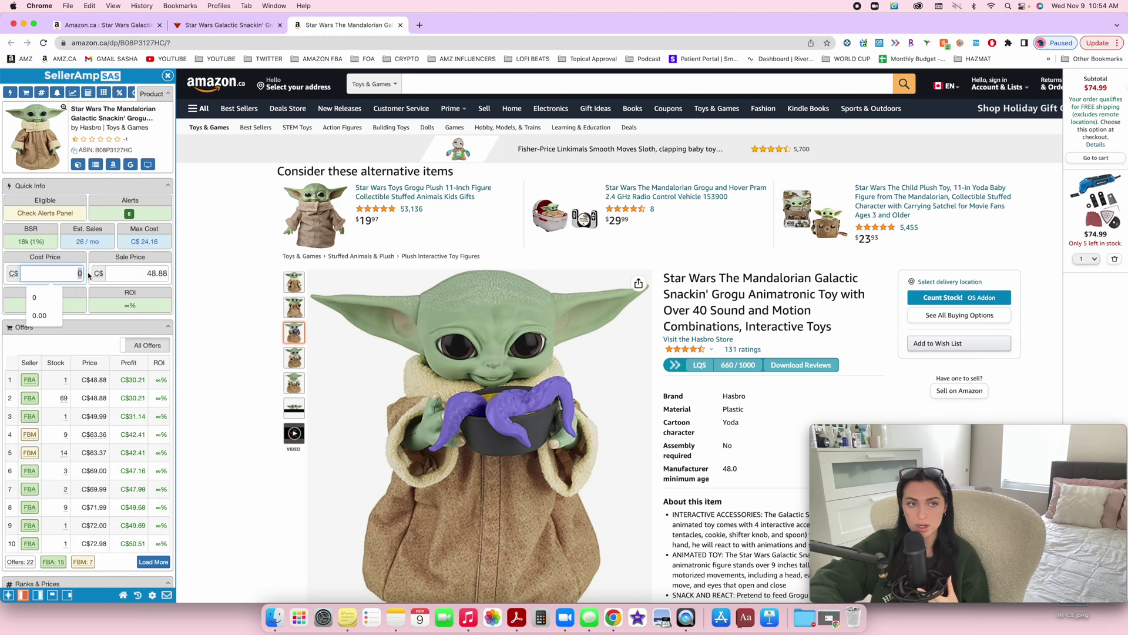
pyautogui.click(226, 25)
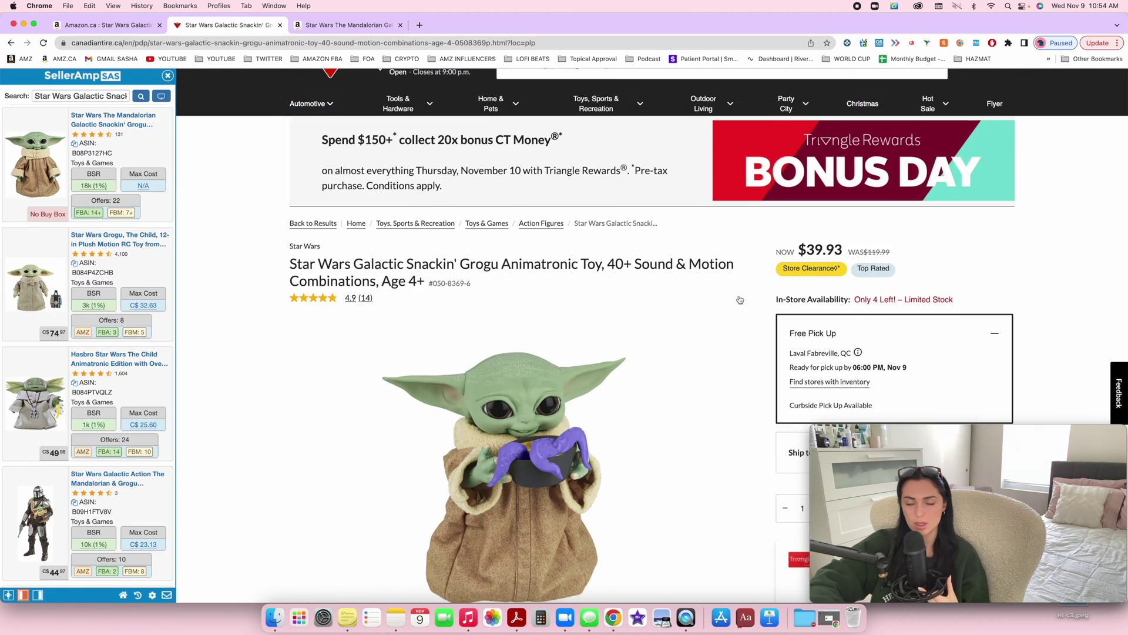
pyautogui.moveTo(801, 295); pyautogui.dragTo(844, 301)
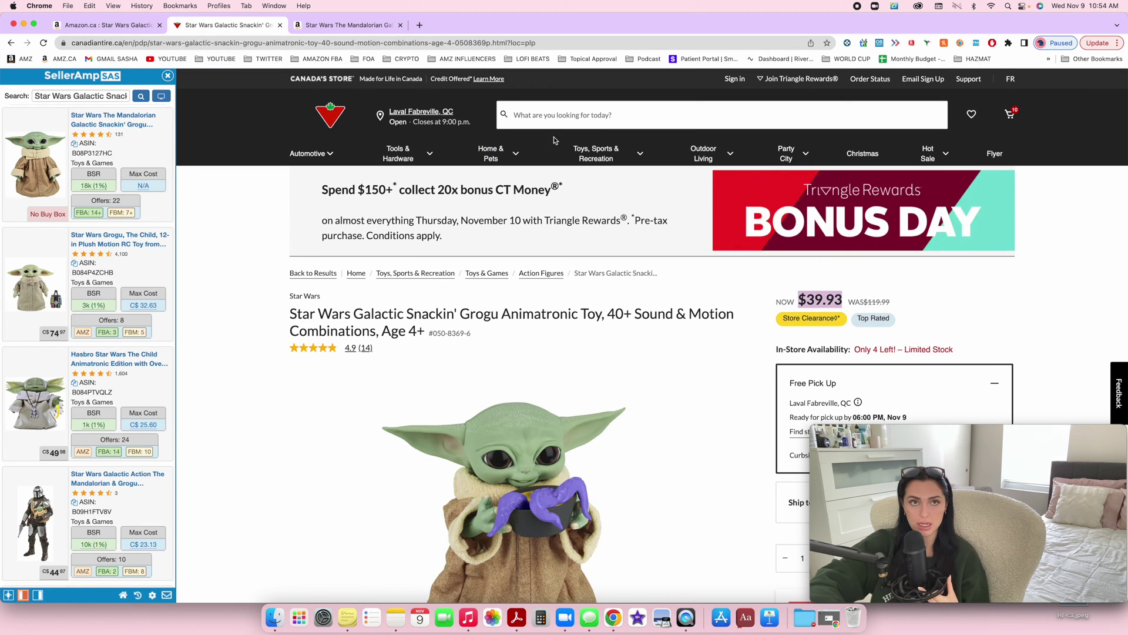
pyautogui.click(373, 27)
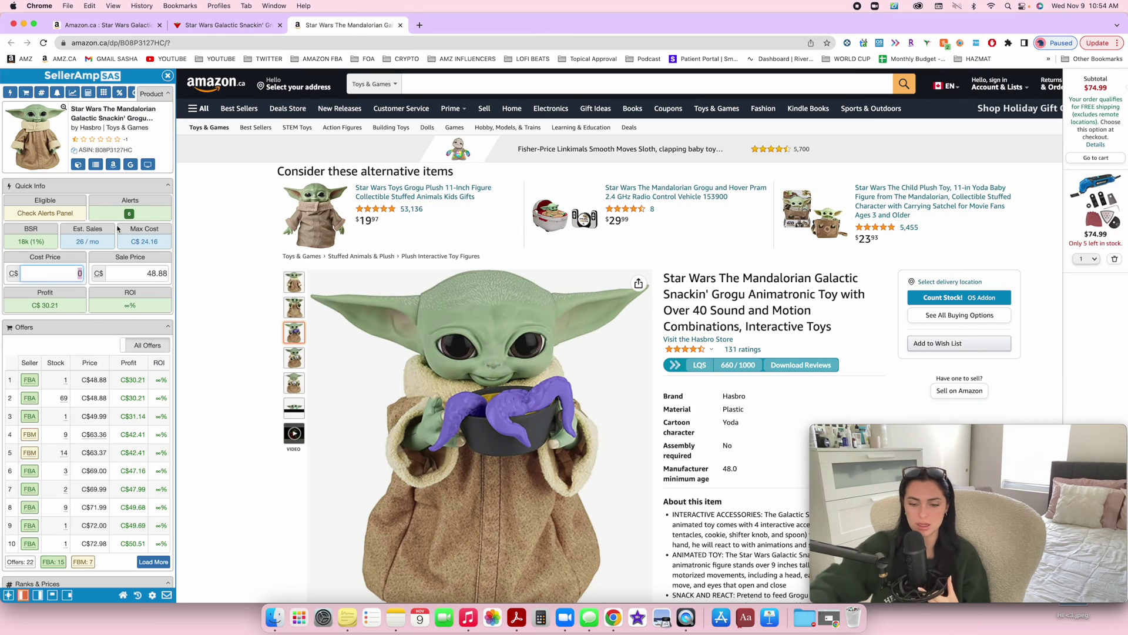
pyautogui.write('39.93')
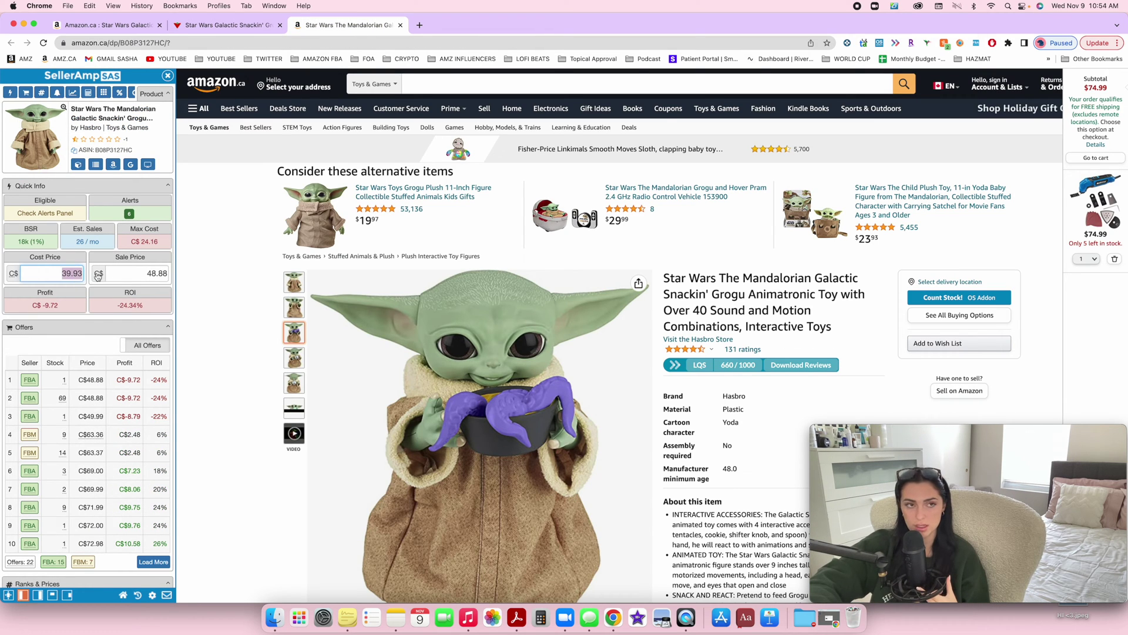
pyautogui.press('Tab')
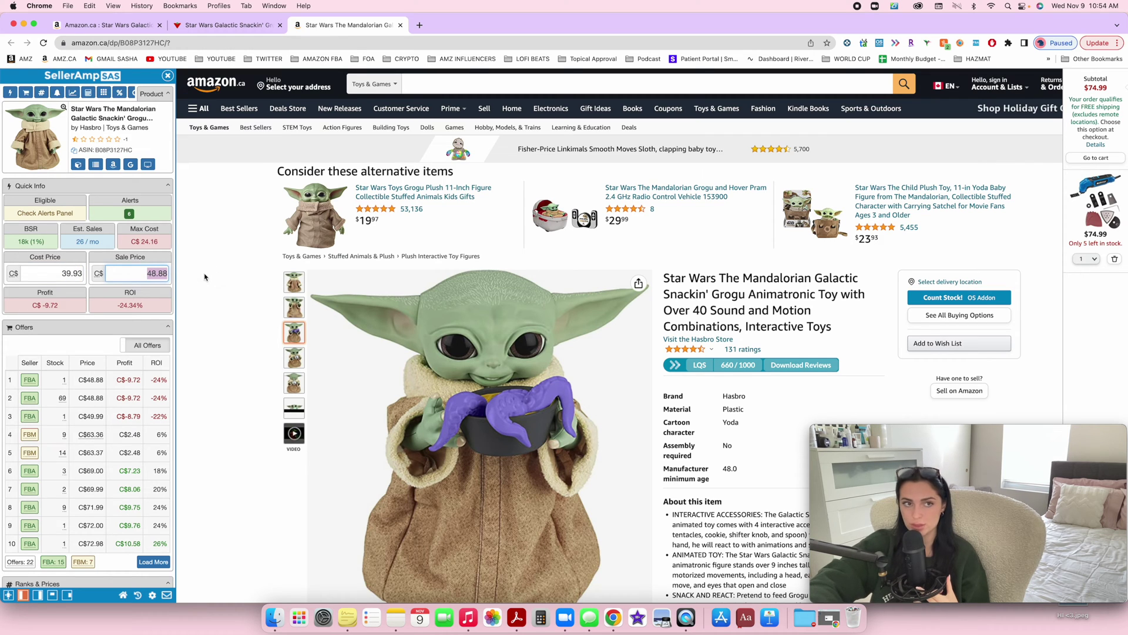
pyautogui.click(46, 303)
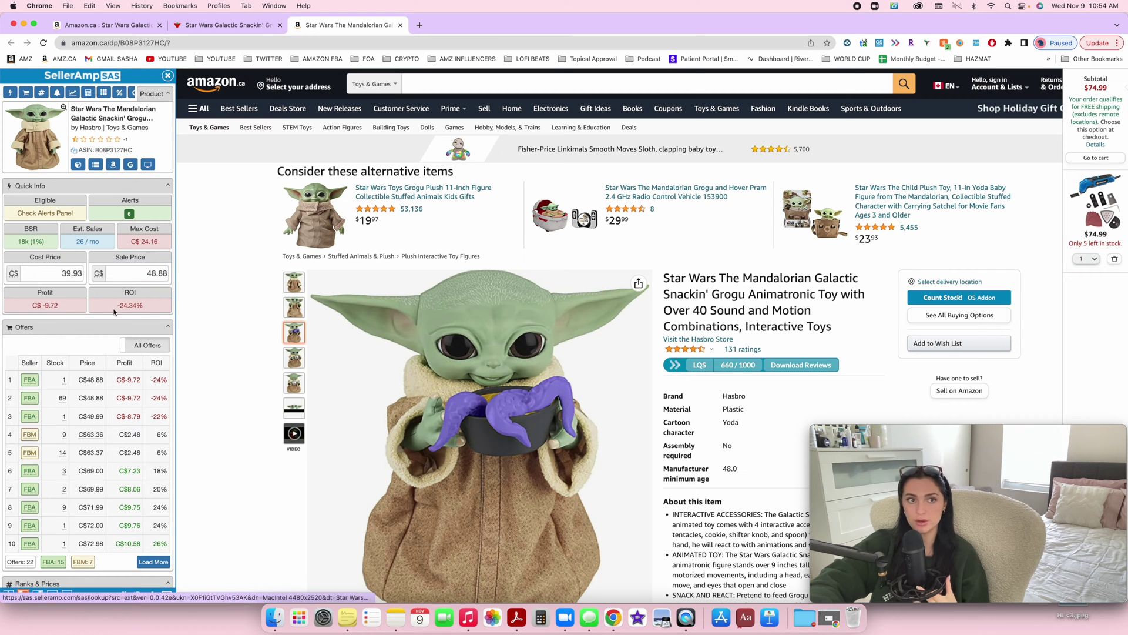
pyautogui.click(165, 241)
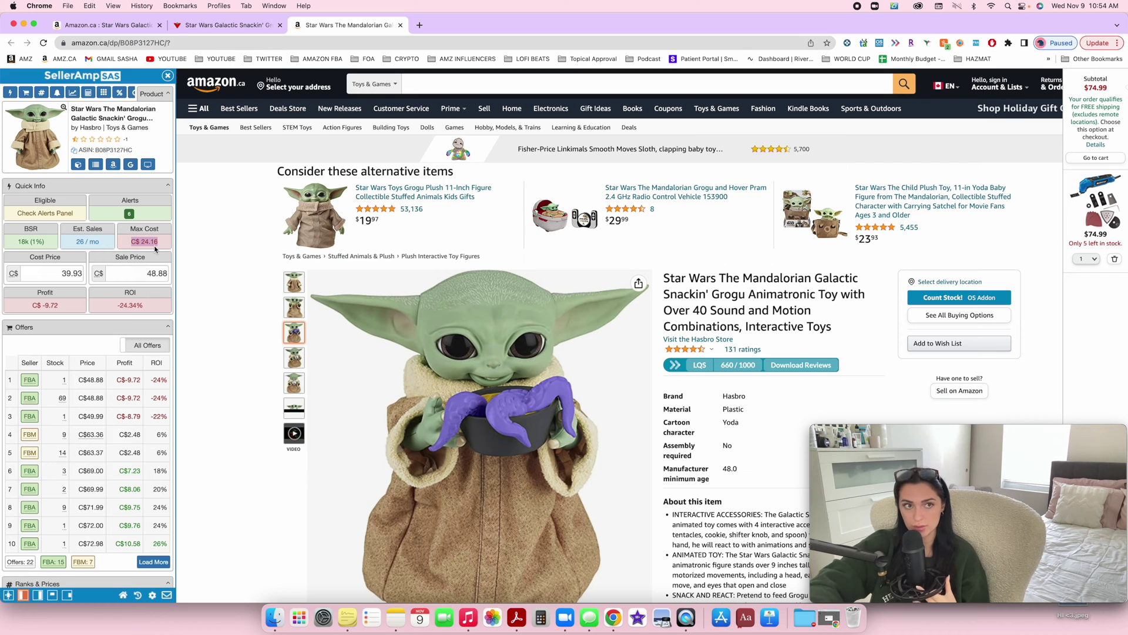
pyautogui.click(125, 245)
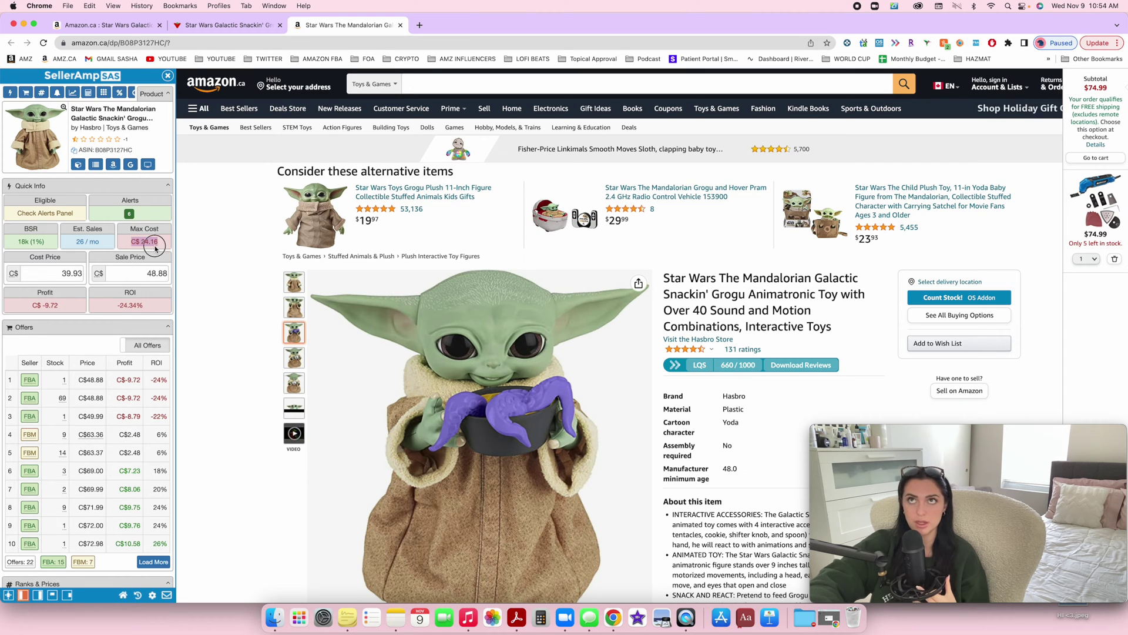
pyautogui.doubleClick(64, 275)
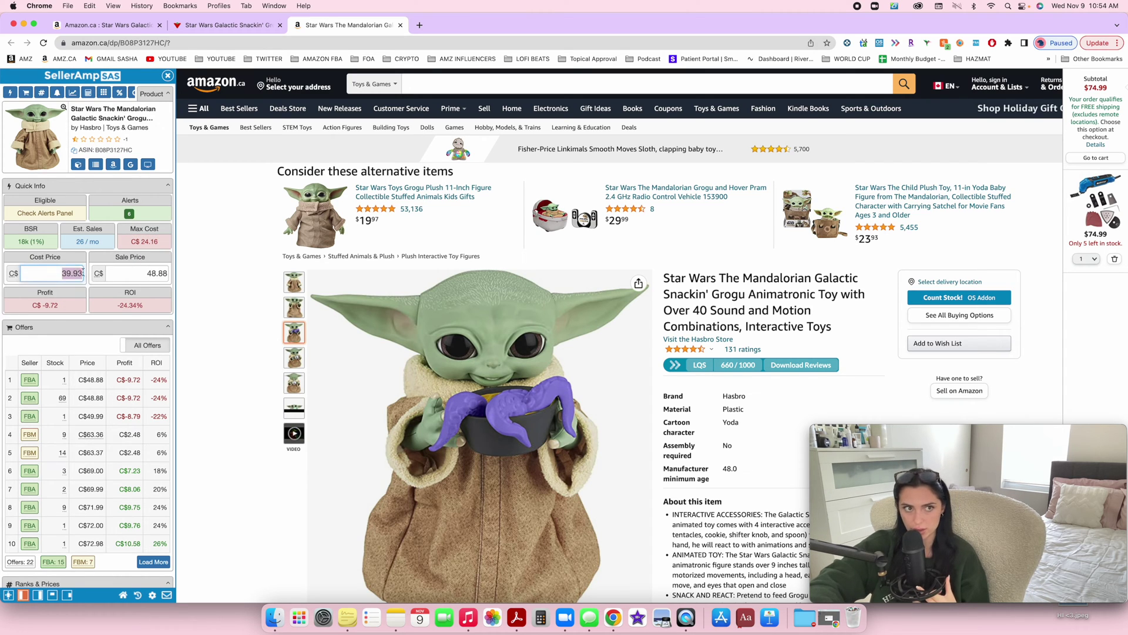
pyautogui.doubleClick(81, 244)
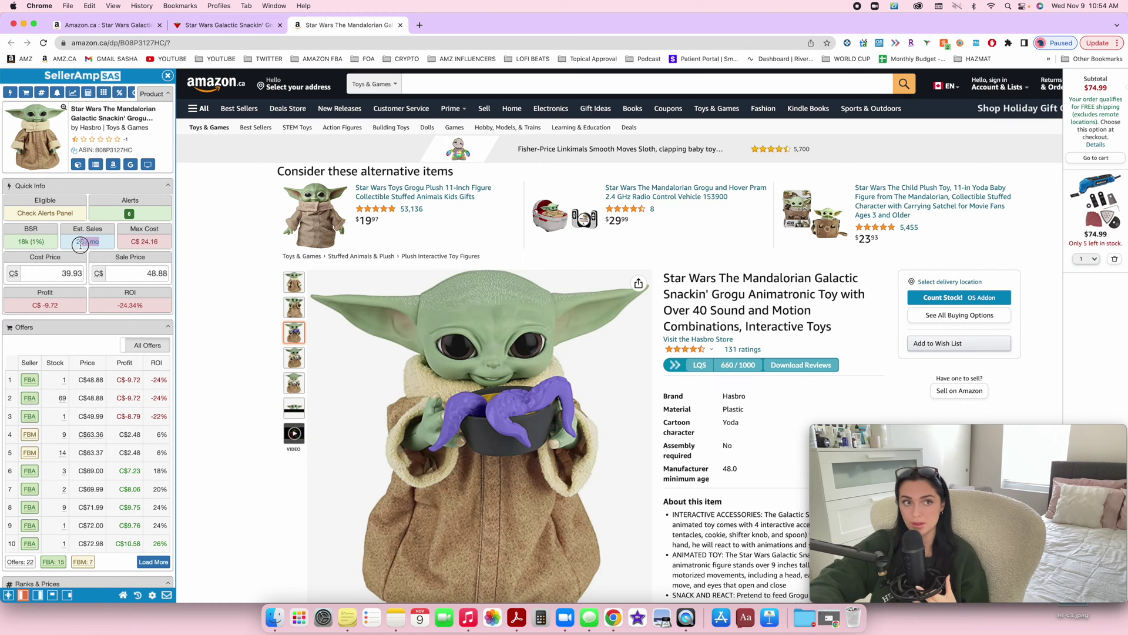
pyautogui.click(97, 240)
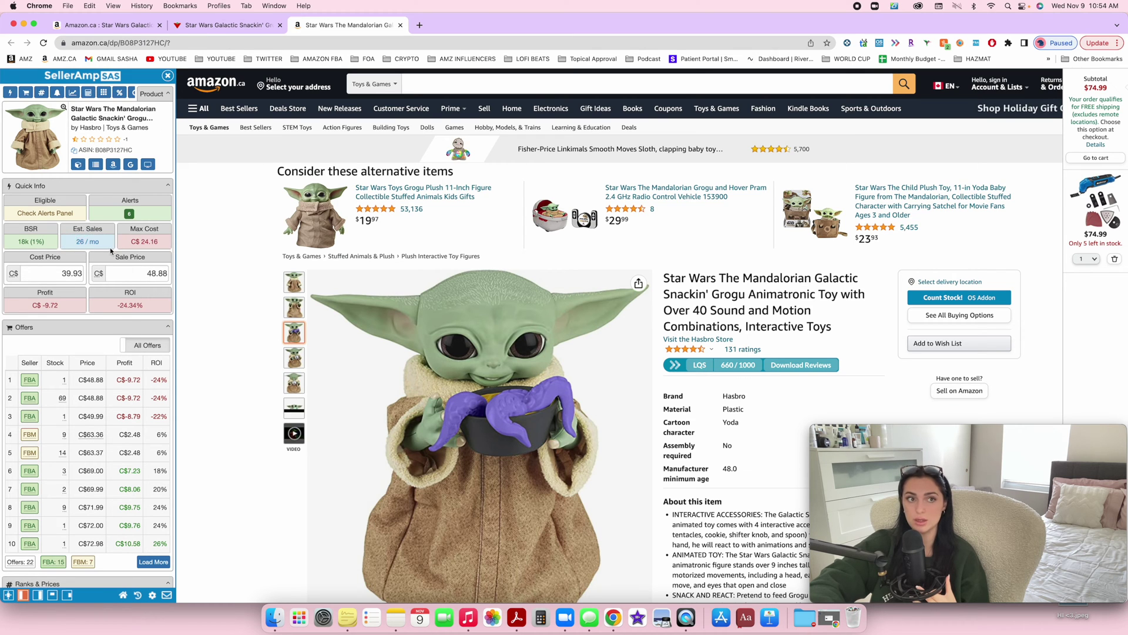
pyautogui.scroll(-15, 429, 326)
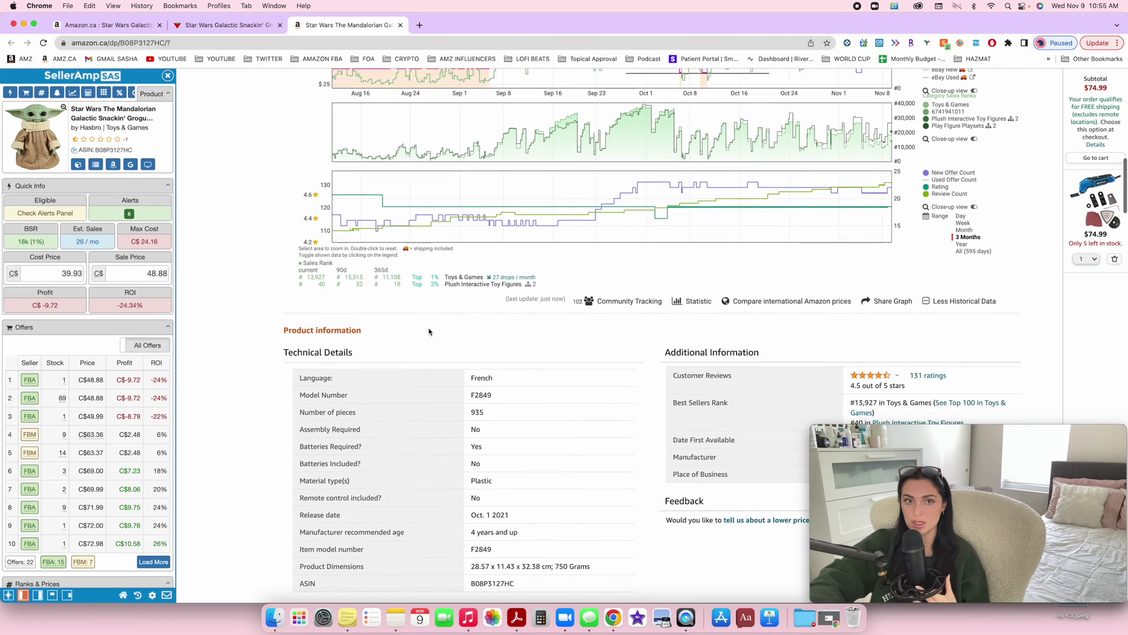
pyautogui.scroll(5, 494, 330)
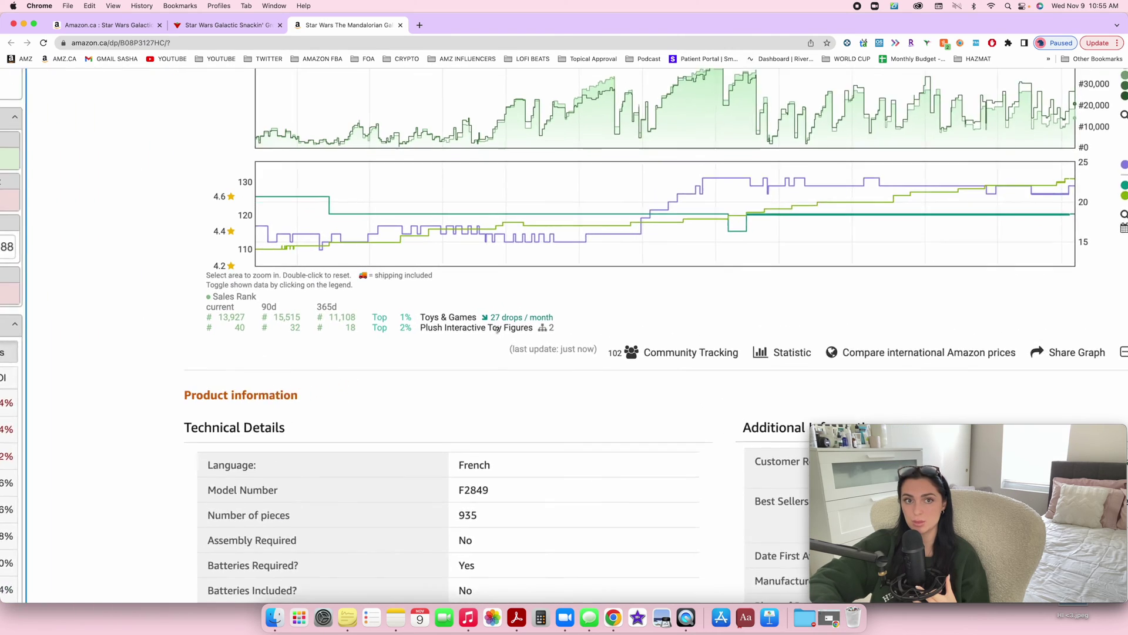
pyautogui.moveTo(488, 316); pyautogui.dragTo(568, 323)
pyautogui.scroll(-5, 104, 368)
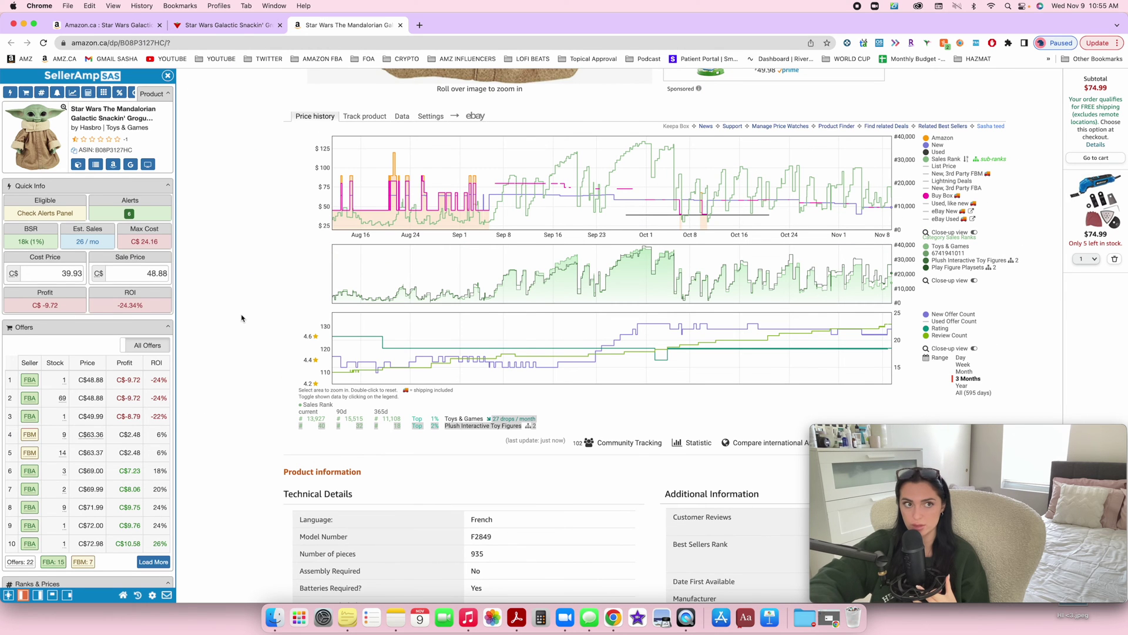
pyautogui.moveTo(104, 241); pyautogui.dragTo(80, 241)
pyautogui.click(80, 241)
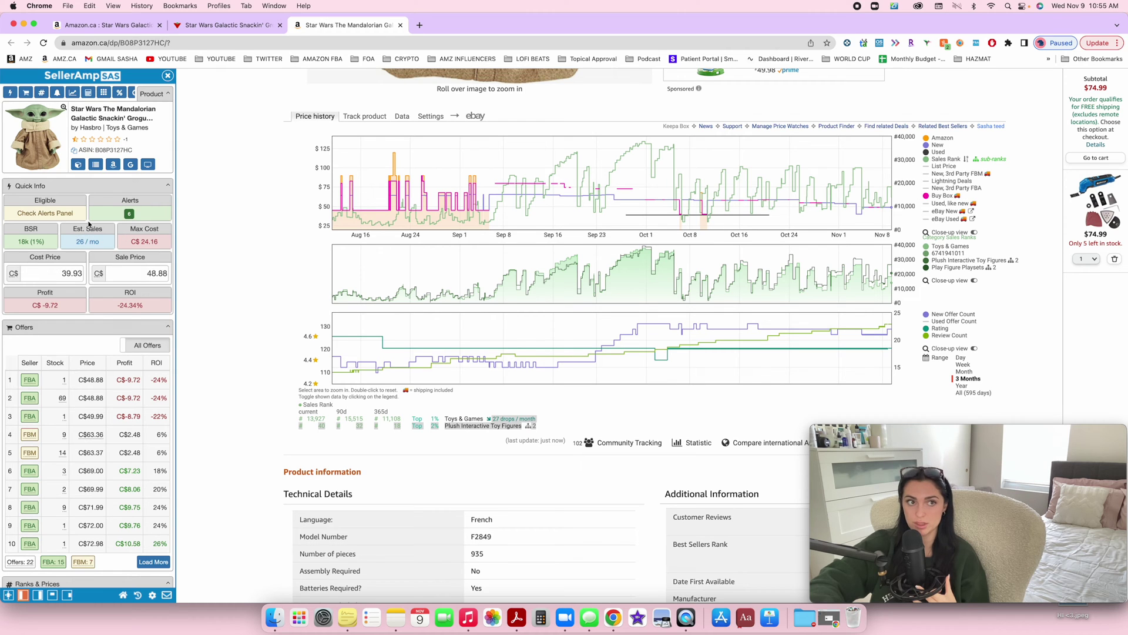
pyautogui.moveTo(56, 241); pyautogui.dragTo(2, 246)
pyautogui.click(44, 242)
pyautogui.click(39, 242)
pyautogui.scroll(-5, 88, 264)
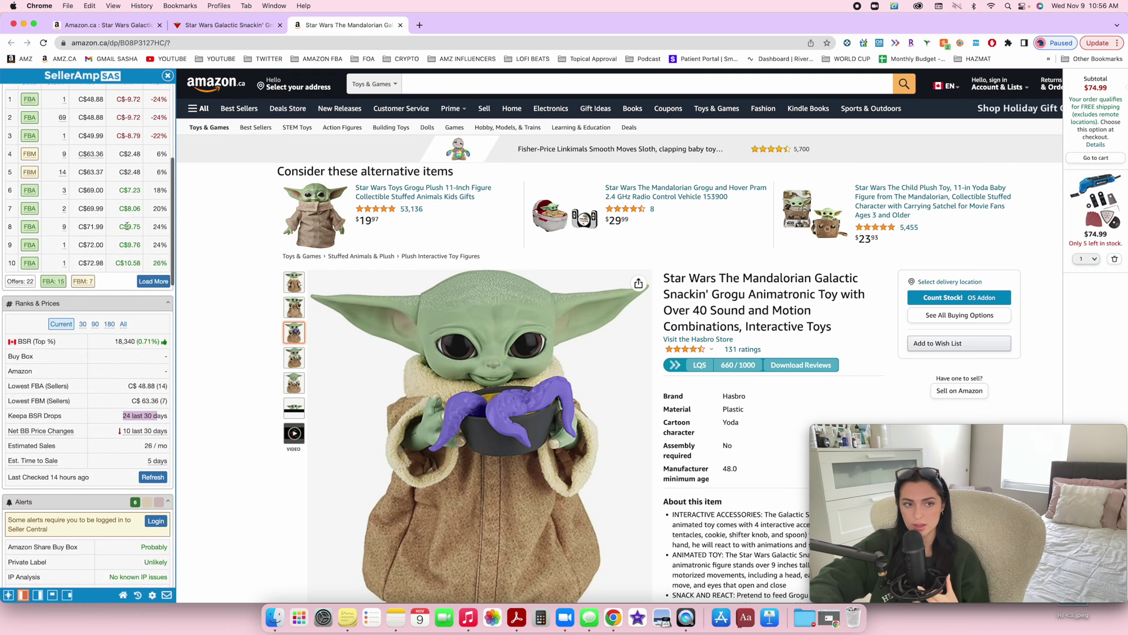
pyautogui.scroll(5, 127, 226)
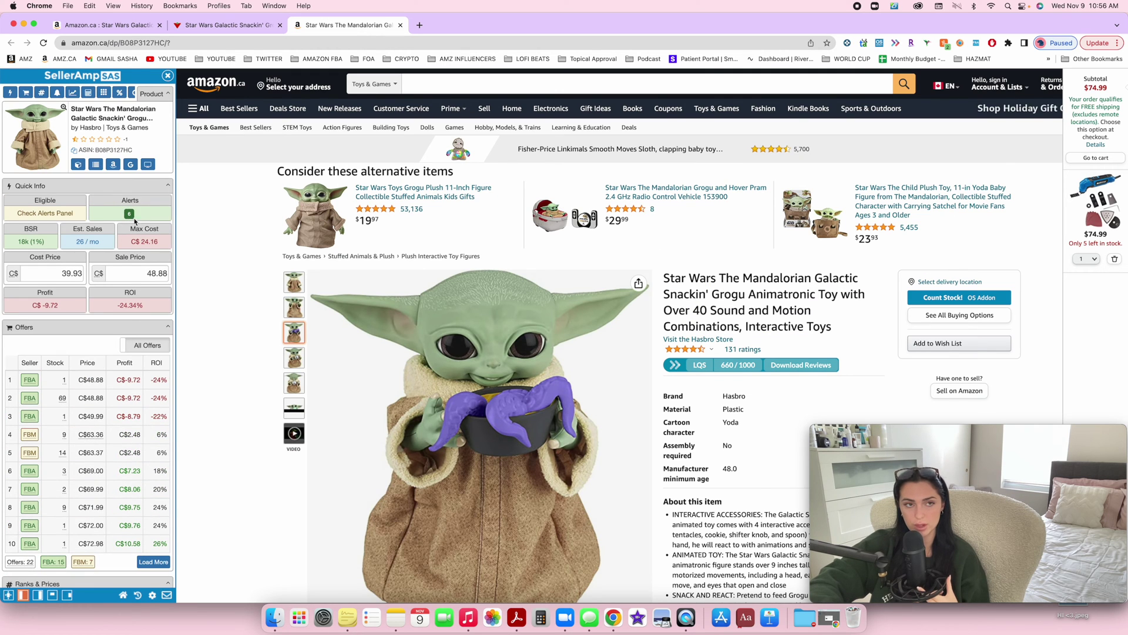
pyautogui.moveTo(129, 215)
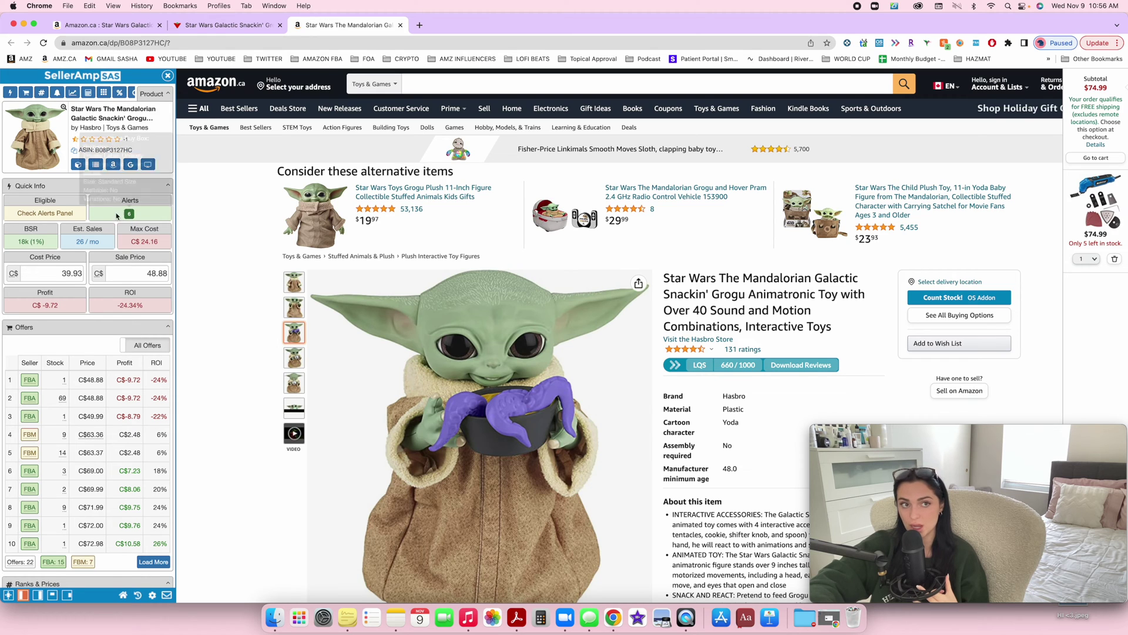
pyautogui.moveTo(130, 214)
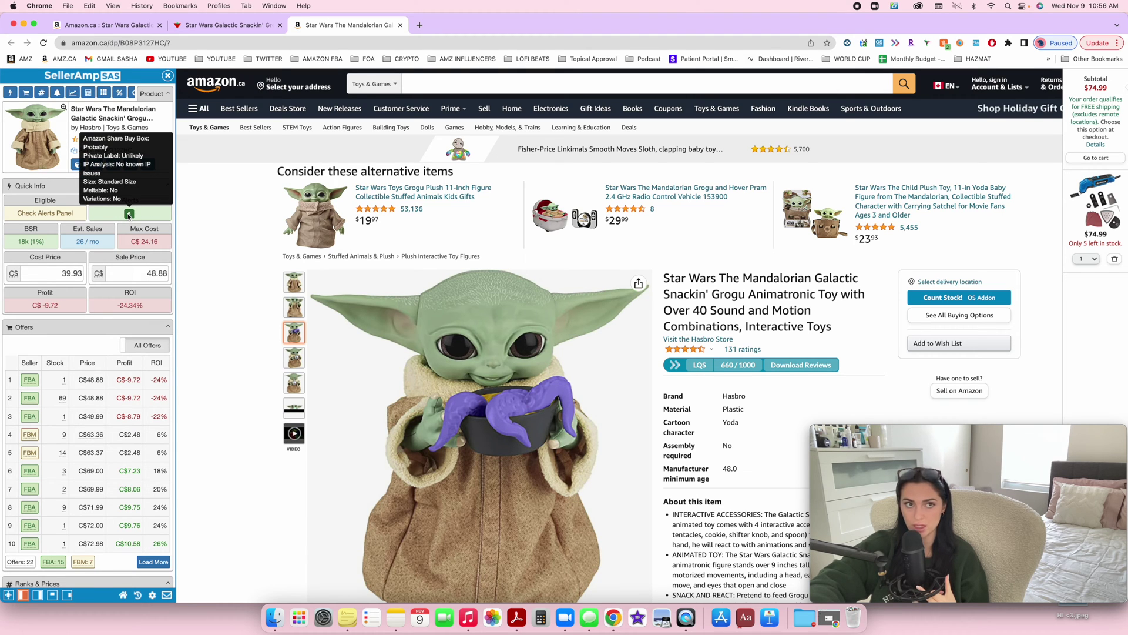
pyautogui.scroll(-15, 505, 310)
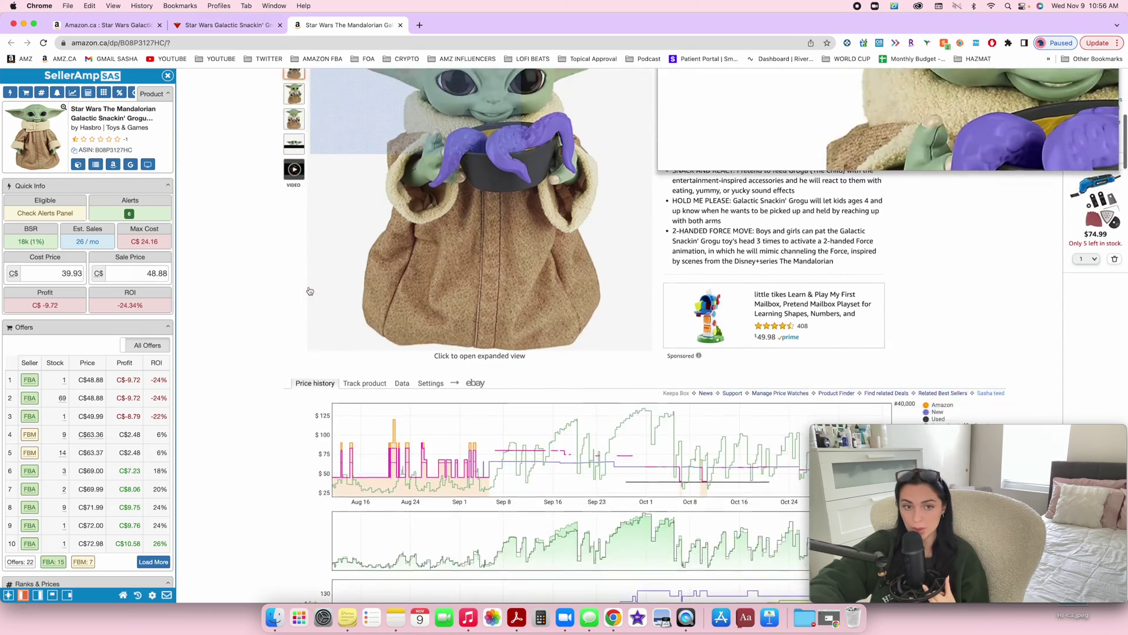
pyautogui.scroll(3, 470, 317)
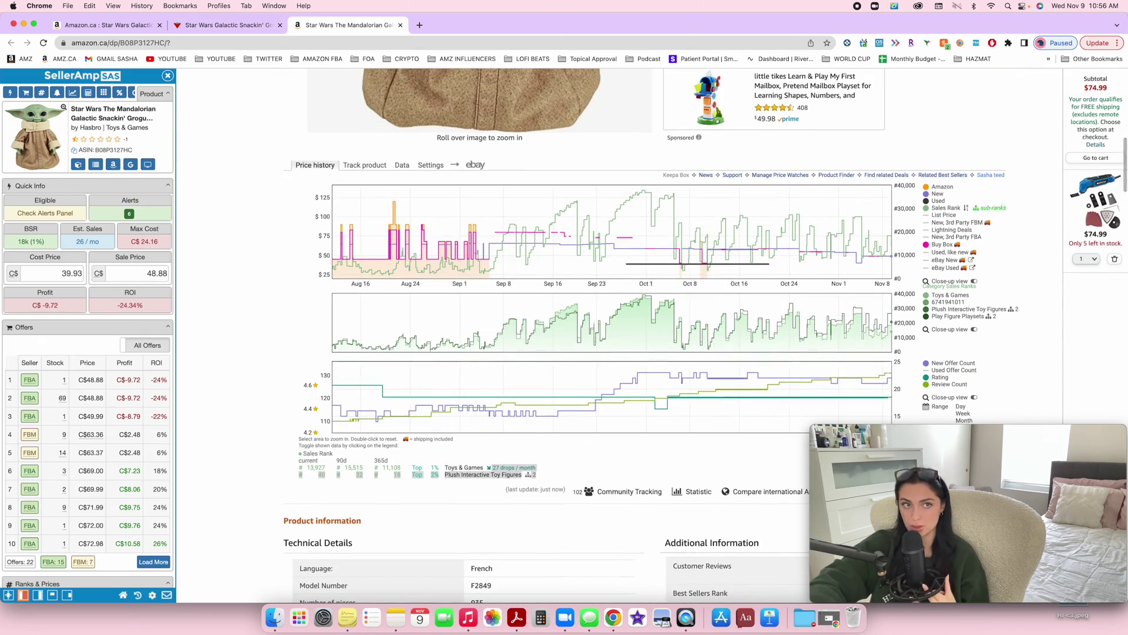
pyautogui.scroll(6, 230, 346)
pyautogui.scroll(3, 230, 346)
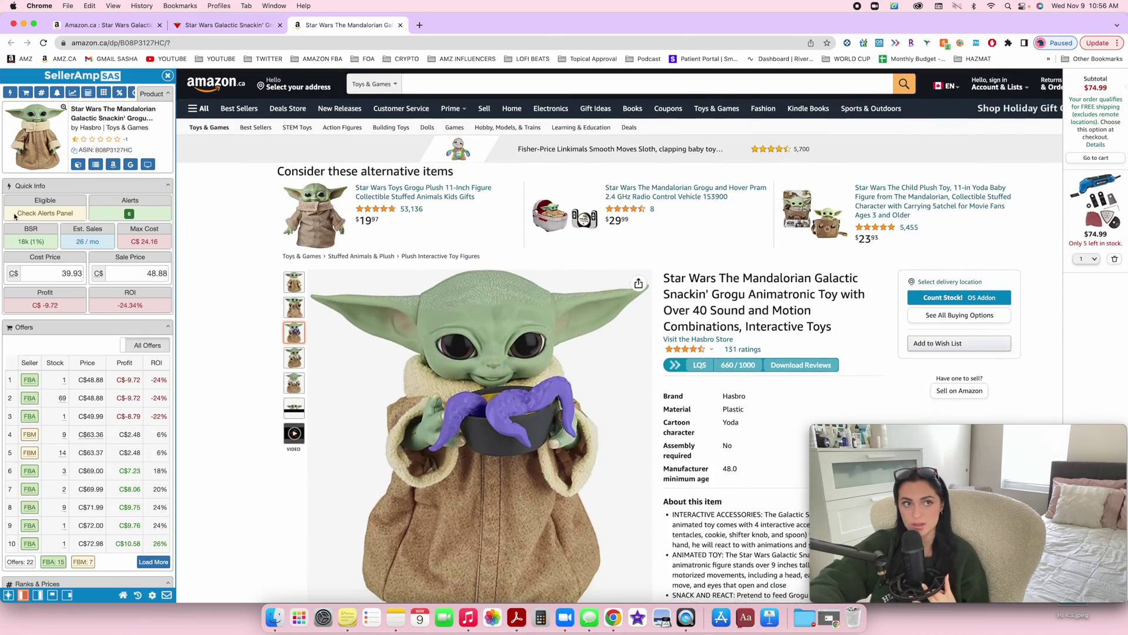
pyautogui.moveTo(17, 213); pyautogui.dragTo(80, 214)
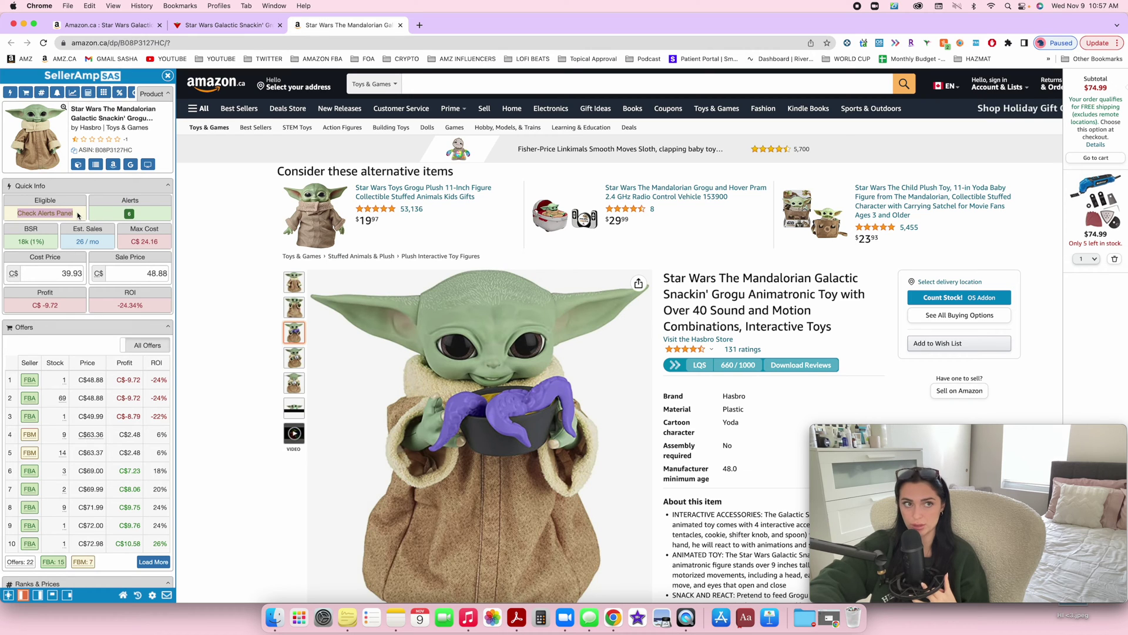
pyautogui.click(50, 210)
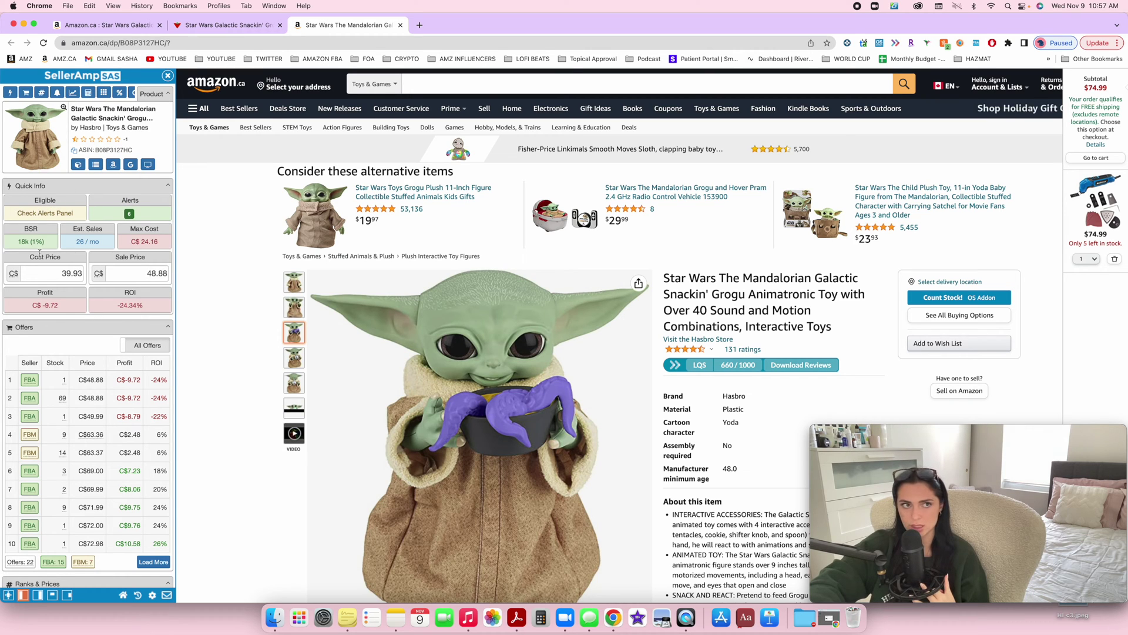
pyautogui.moveTo(24, 212); pyautogui.dragTo(74, 214)
pyautogui.click(58, 213)
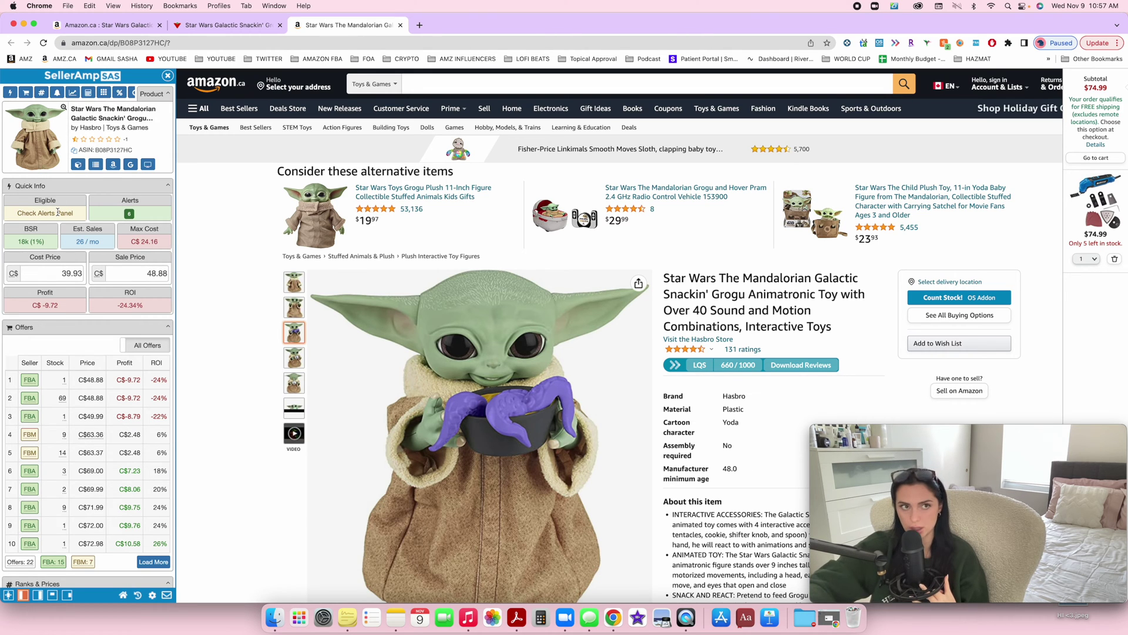
pyautogui.scroll(-6, 92, 324)
pyautogui.scroll(-6, 91, 323)
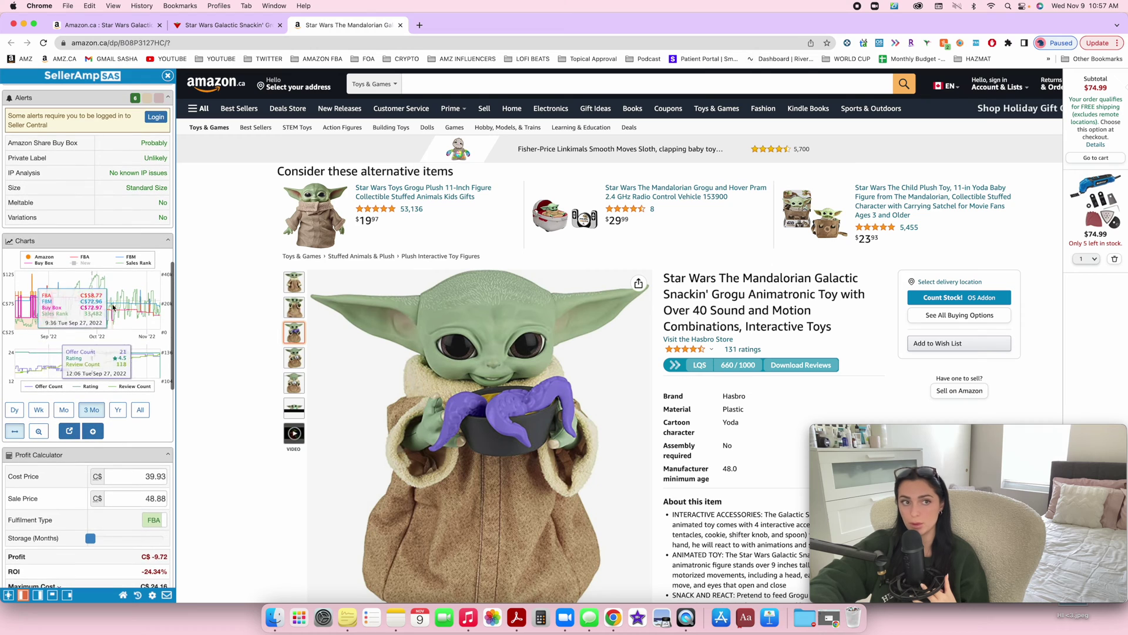
pyautogui.scroll(-2, 112, 301)
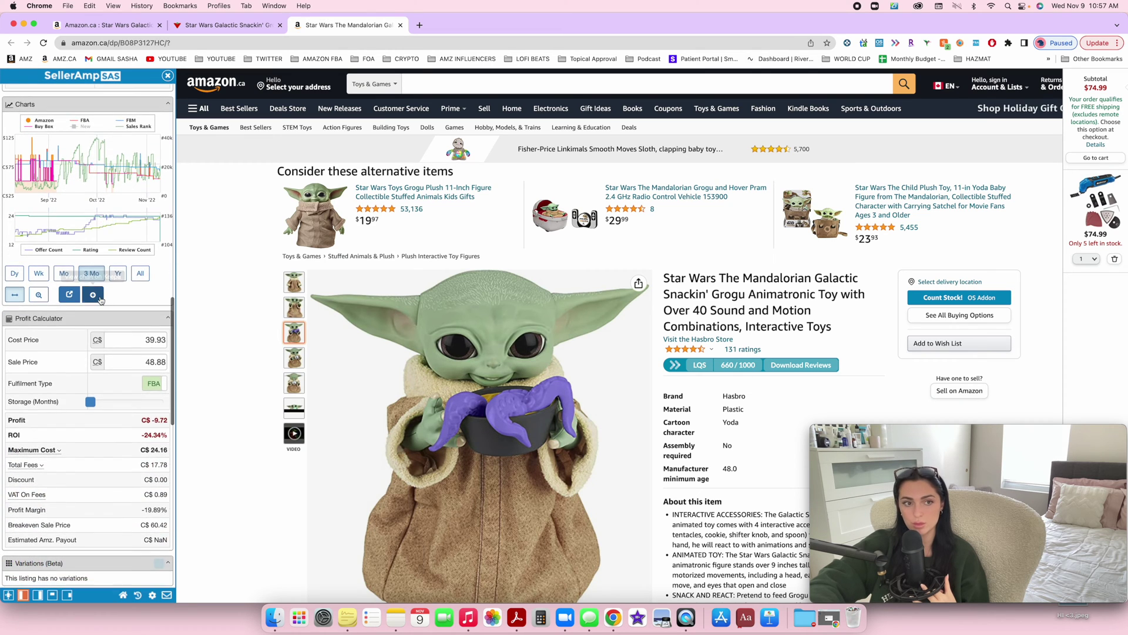
pyautogui.scroll(2, 100, 305)
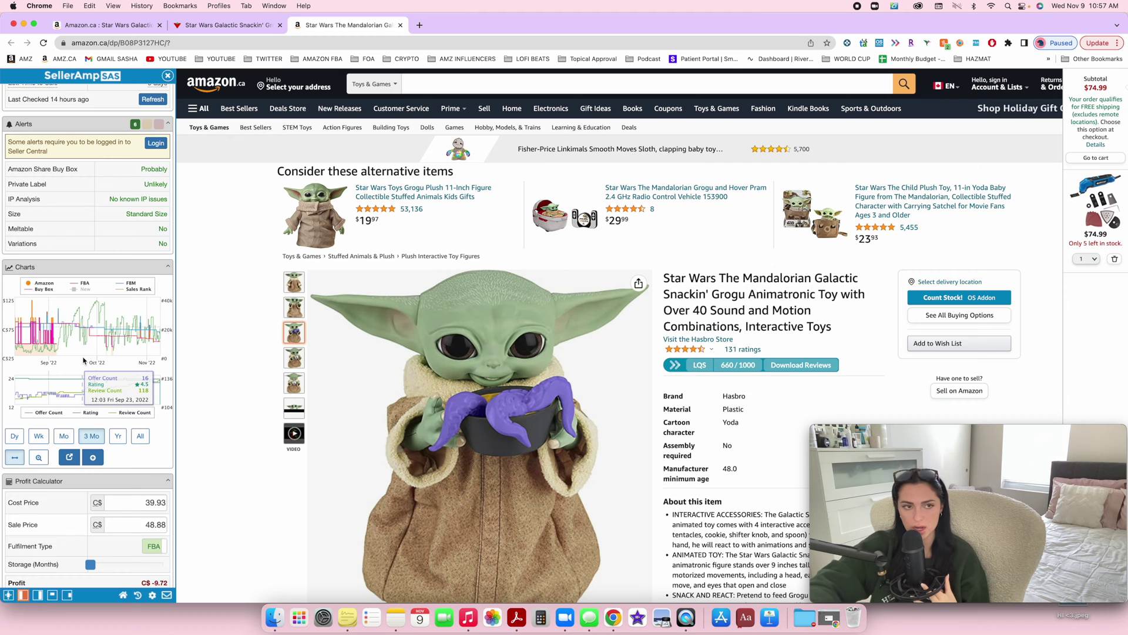
pyautogui.scroll(-6, 68, 306)
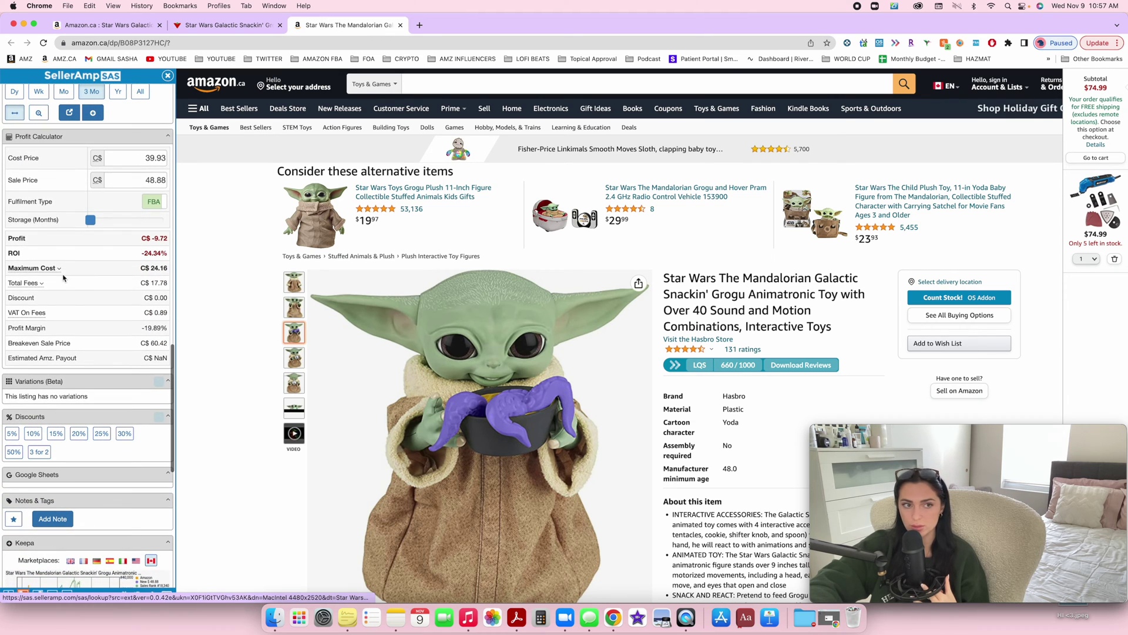
pyautogui.scroll(-4, 71, 352)
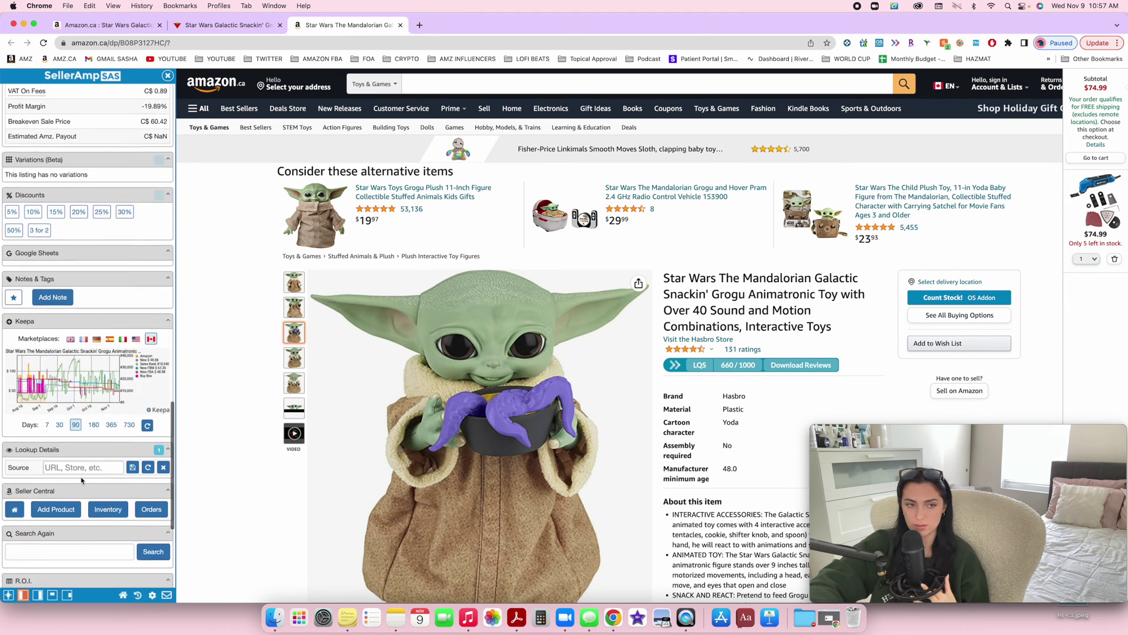
pyautogui.scroll(15, 81, 480)
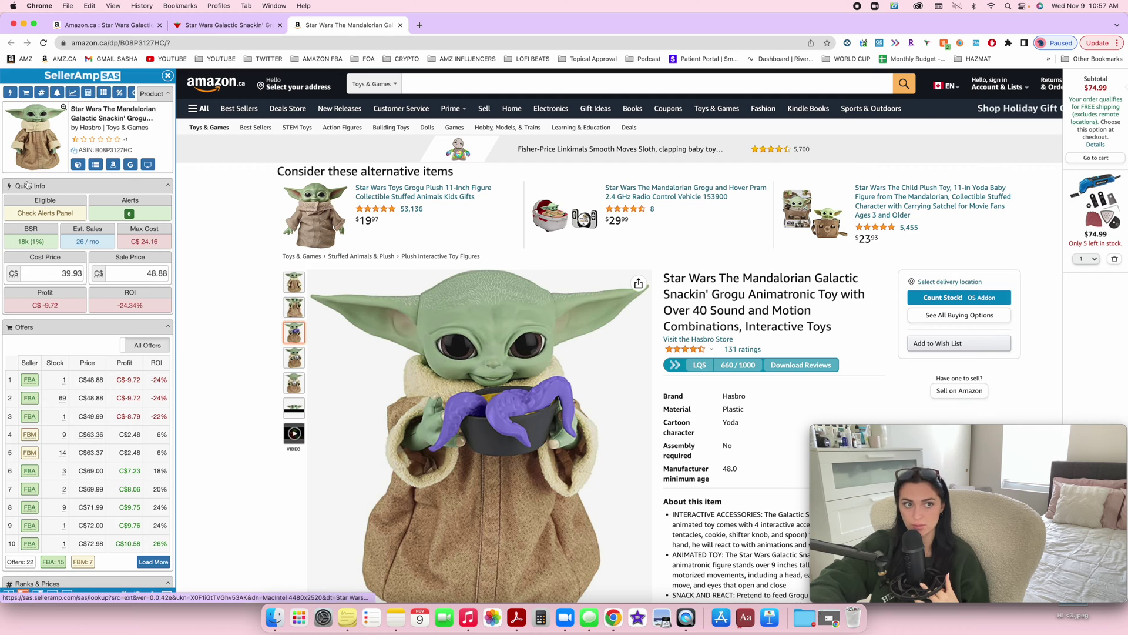
pyautogui.scroll(-10, 410, 426)
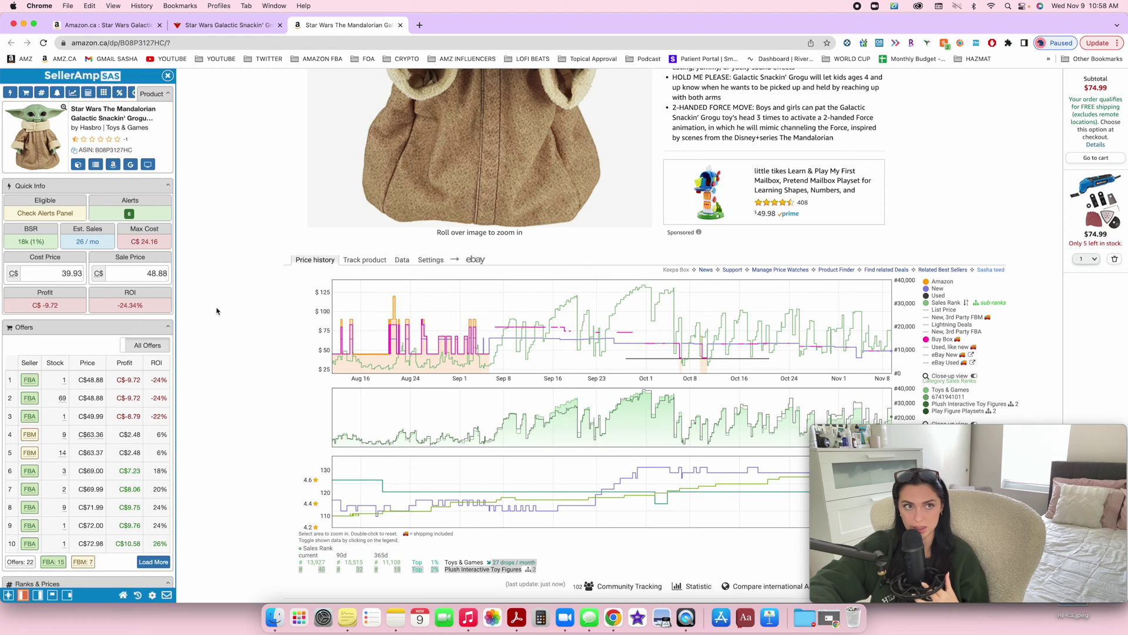
pyautogui.scroll(10, 217, 311)
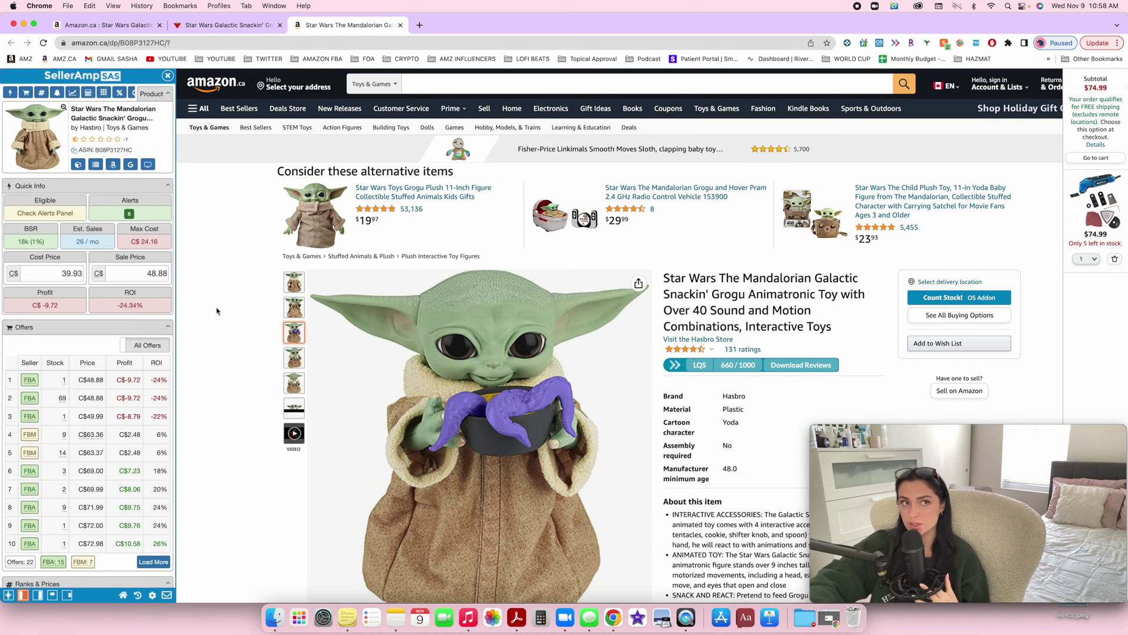
pyautogui.click(212, 25)
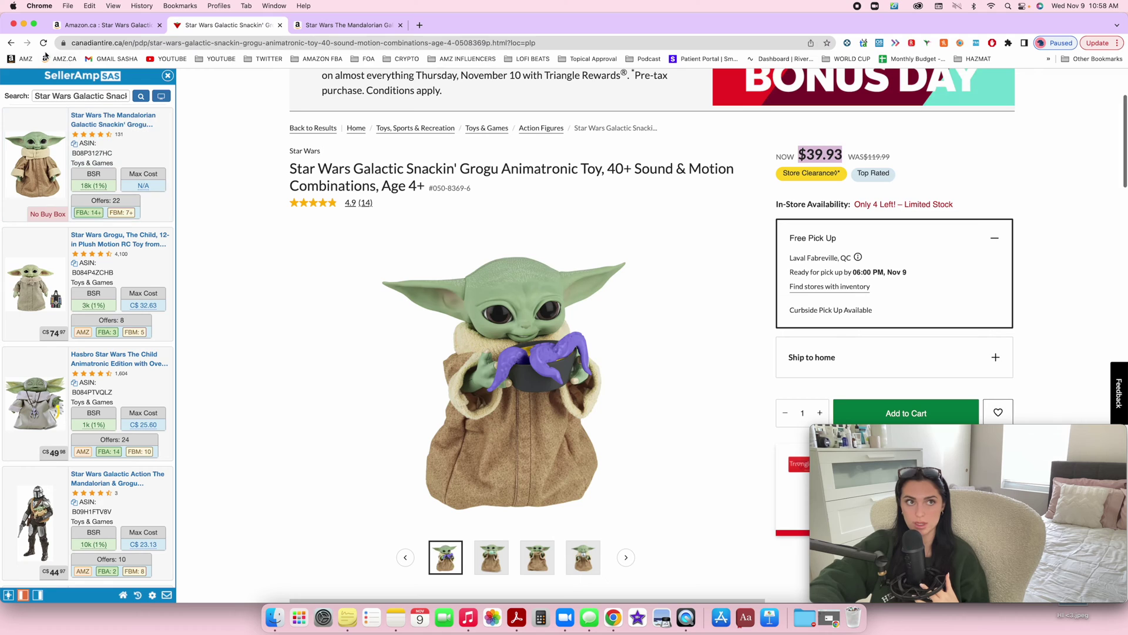
# Step: Open the Mario Kart toy's product page from the Action Figures listing
pyautogui.click(541, 128)
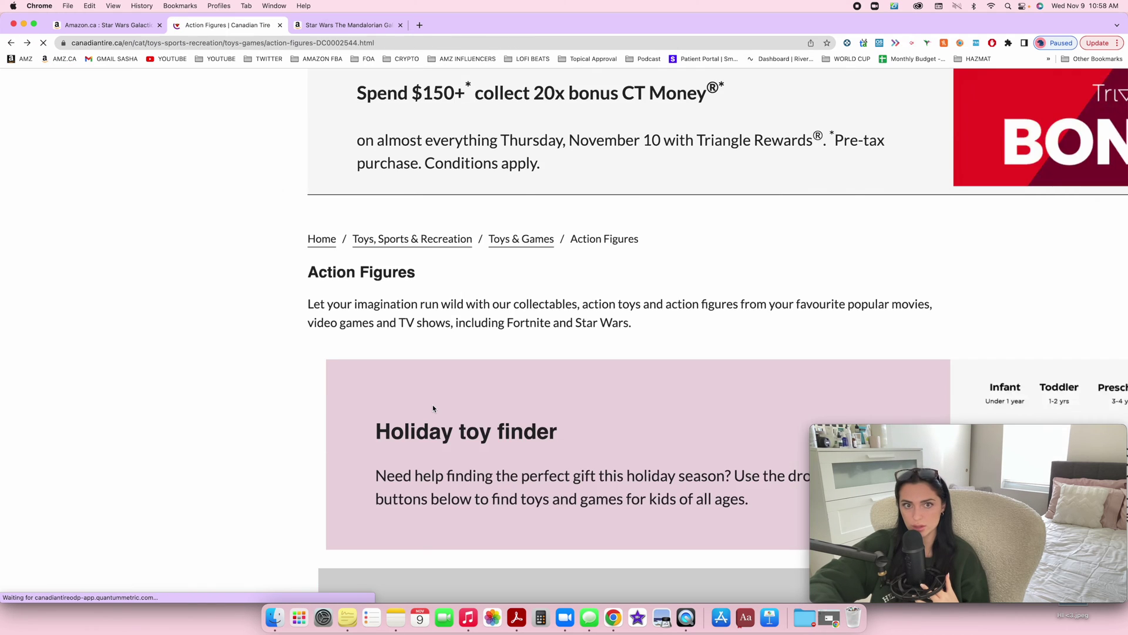
pyautogui.scroll(-10, 138, 454)
pyautogui.scroll(-2, 138, 454)
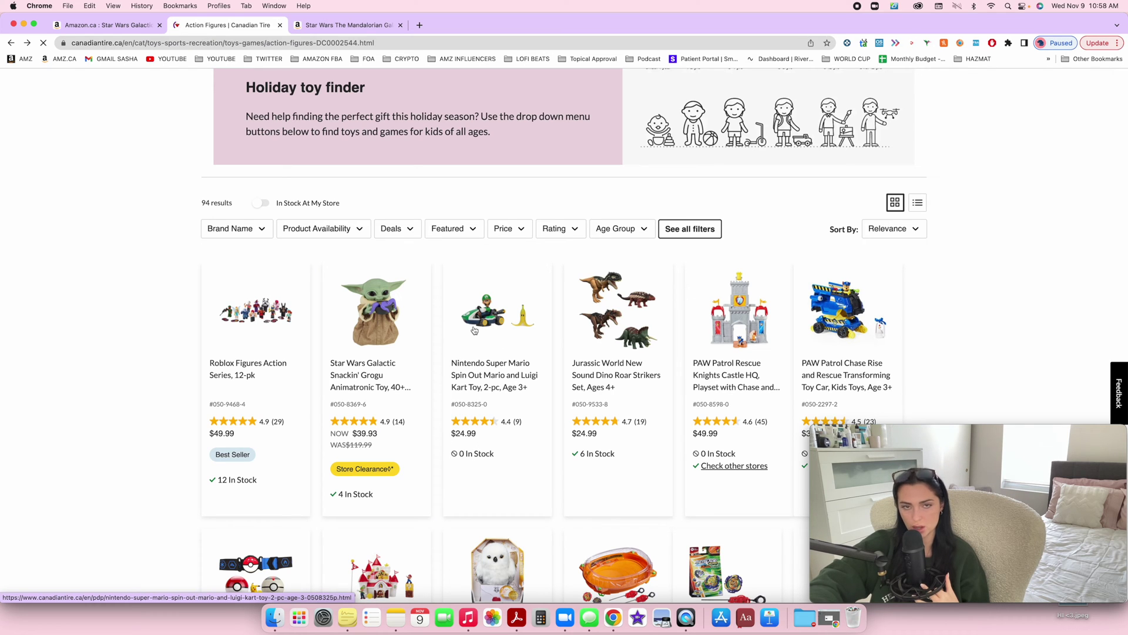
pyautogui.click(490, 317)
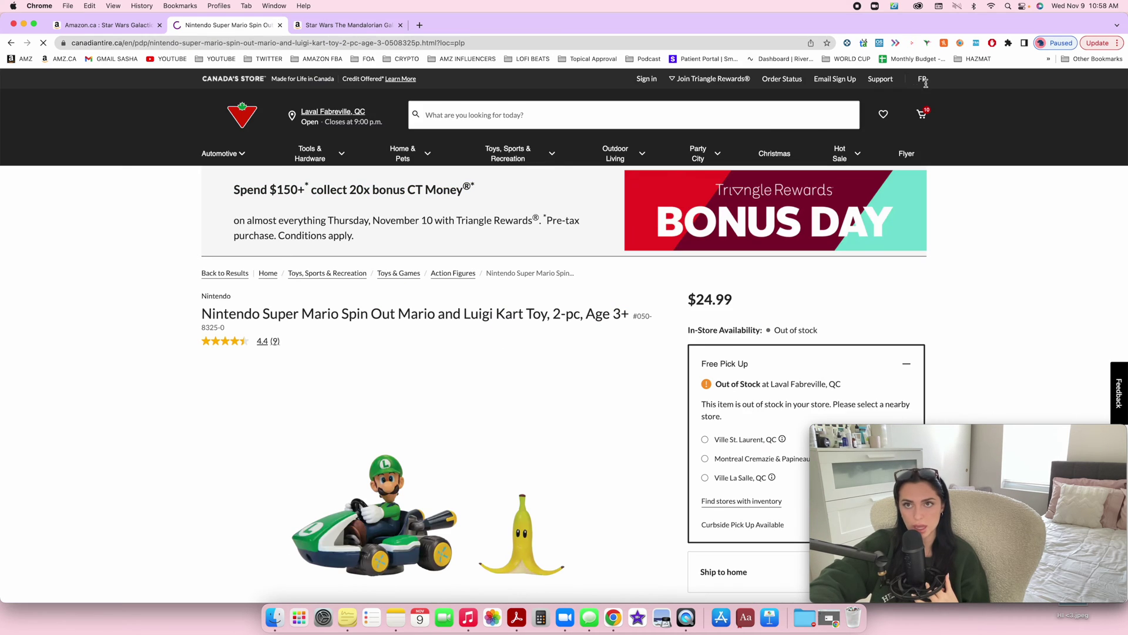
# Step: Check the Mario Kart toy in SellerAmp, load more matches, then leave the page
pyautogui.click(961, 44)
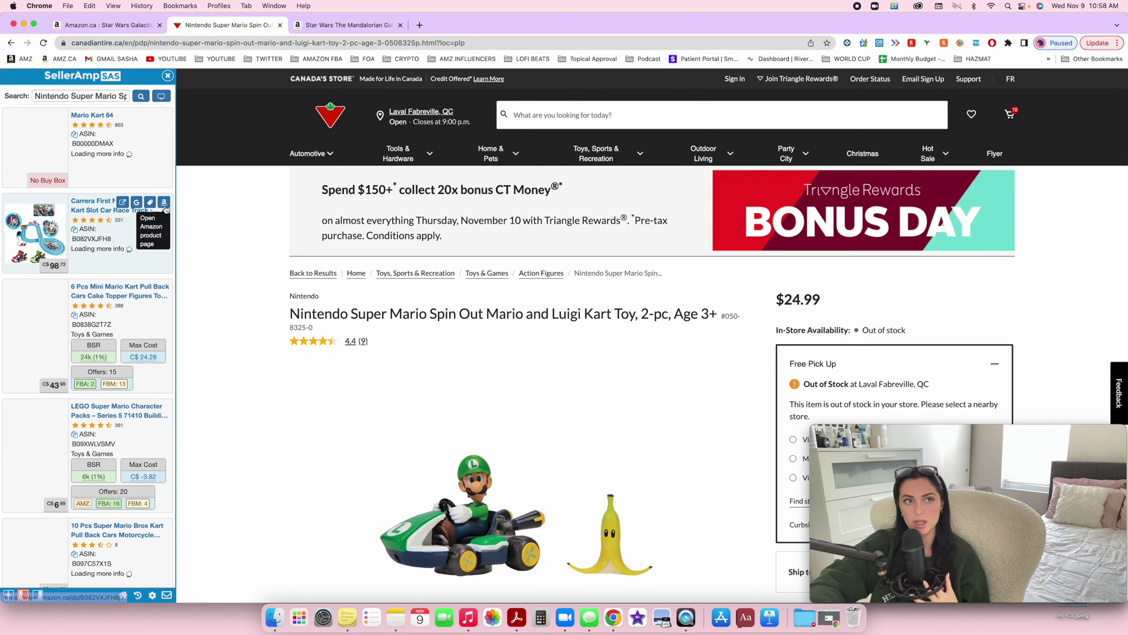
pyautogui.scroll(-2, 94, 353)
pyautogui.scroll(2, 88, 412)
pyautogui.scroll(-3, 87, 471)
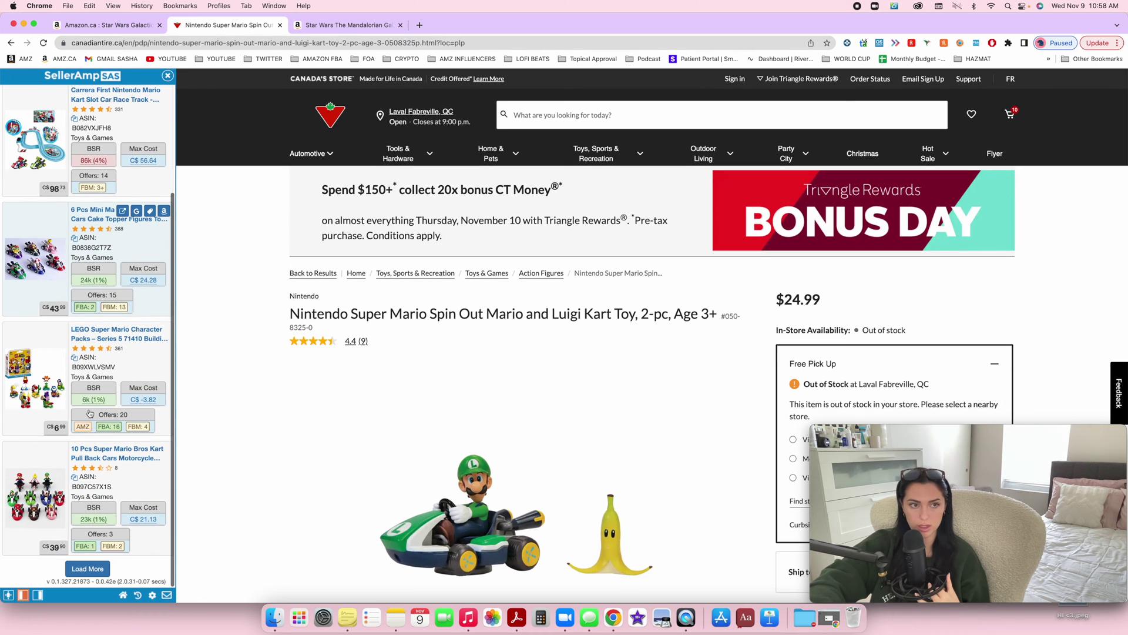
pyautogui.click(87, 569)
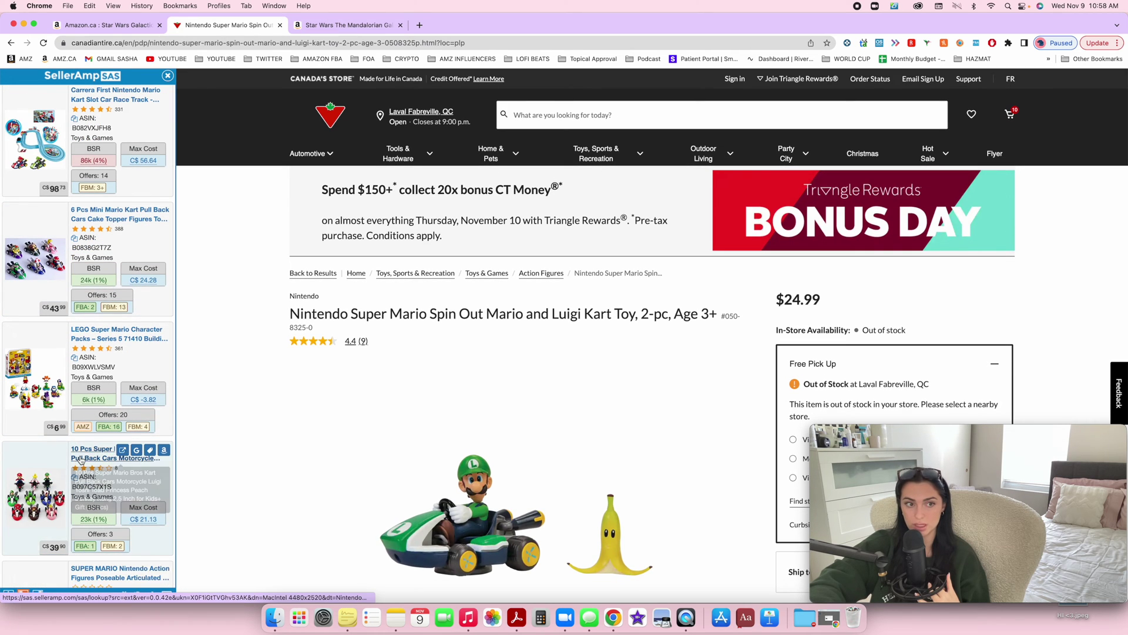
pyautogui.scroll(-5, 85, 488)
pyautogui.scroll(-4, 85, 483)
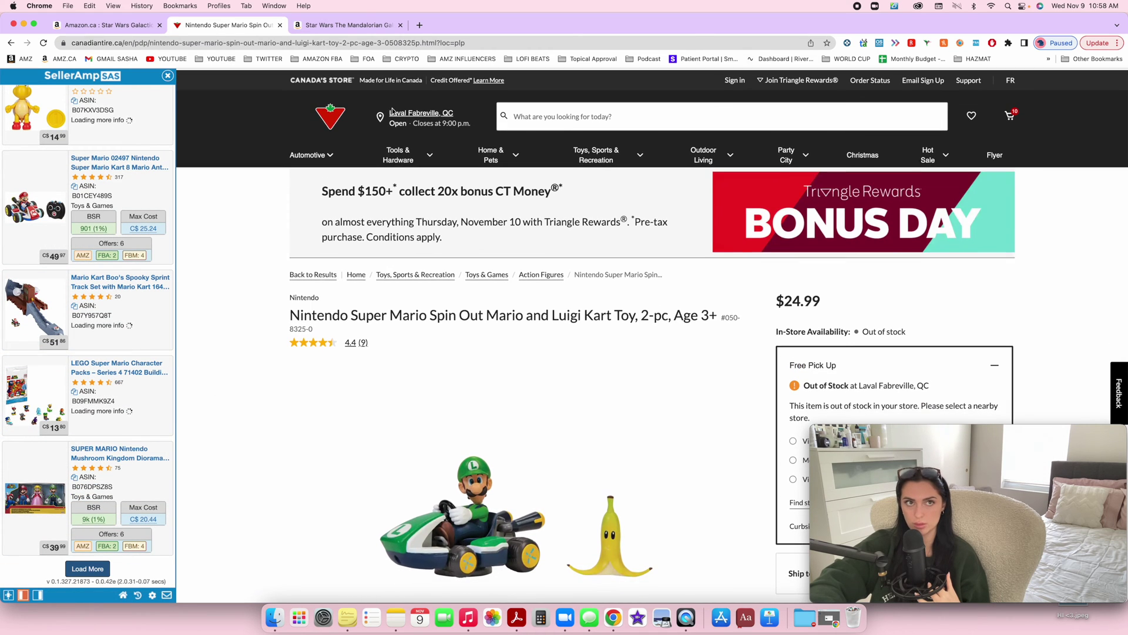
pyautogui.click(11, 42)
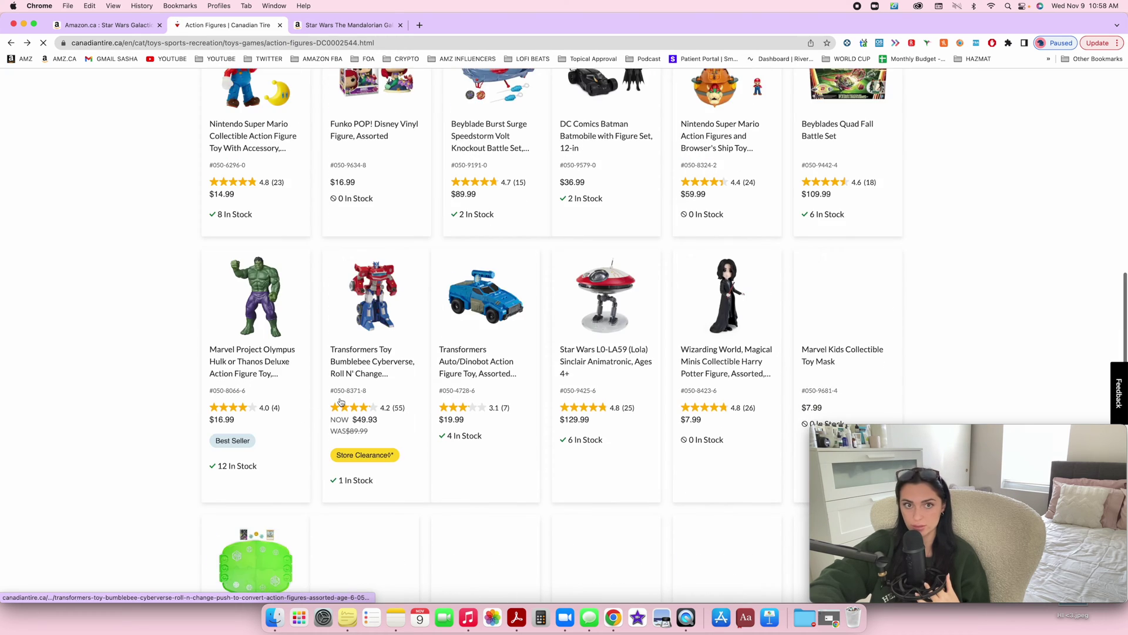
# Step: Run SellerAmp on the Hulk figure to list Amazon.ca Marvel Project Olympus matches
pyautogui.click(976, 42)
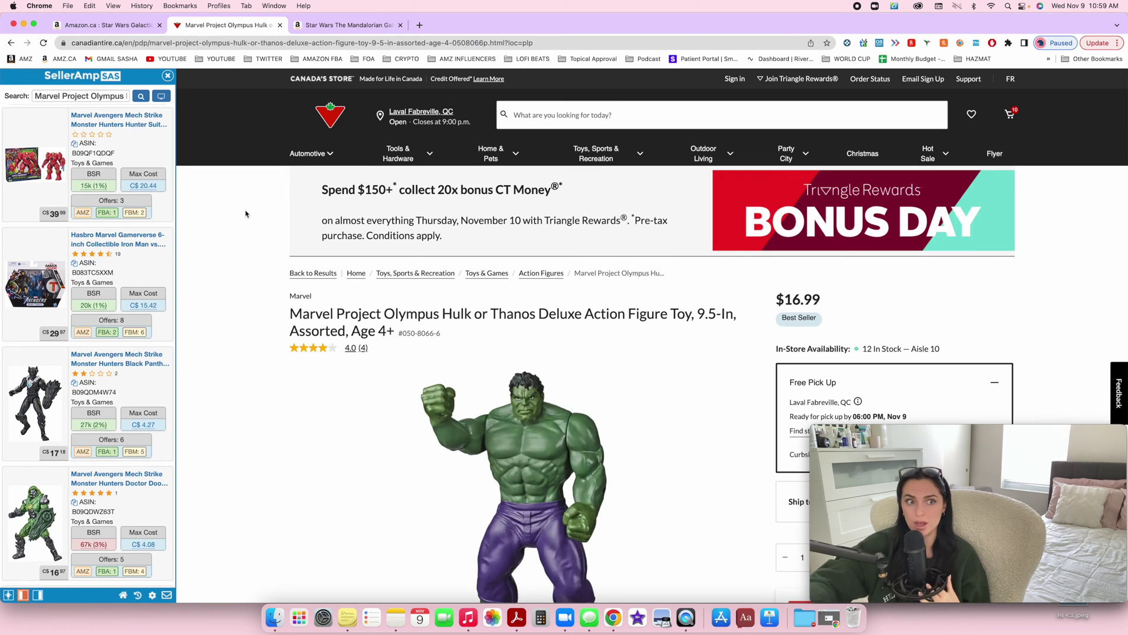
pyautogui.scroll(2, 242, 326)
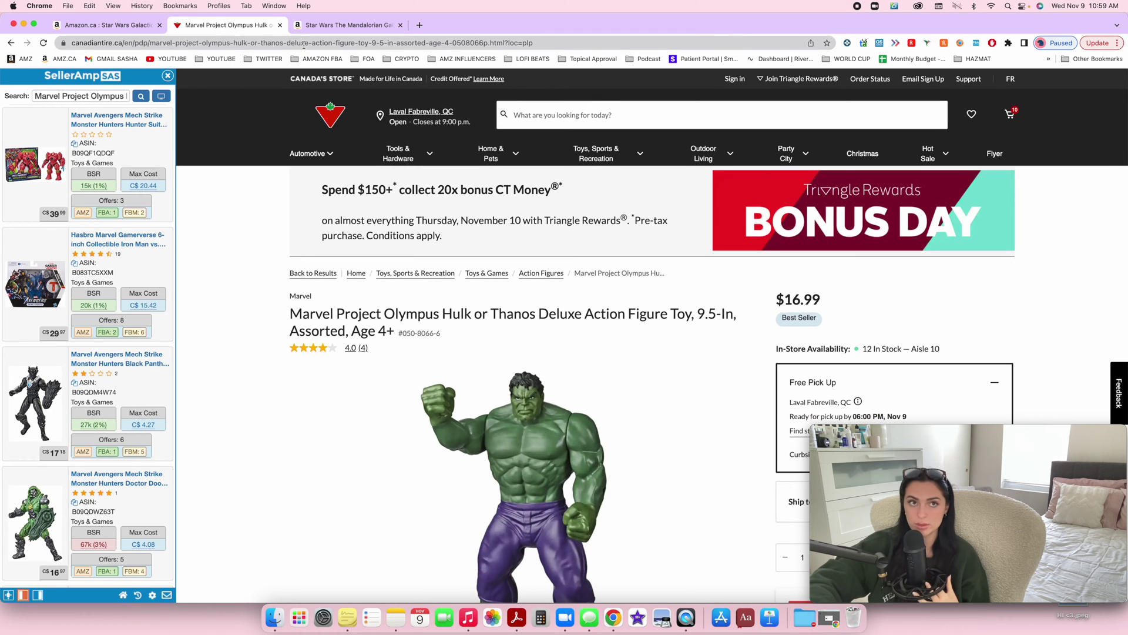
# Step: Review the Grogu listing's C$-9.72 profit and its competing FBA sellers in Offers
pyautogui.click(341, 27)
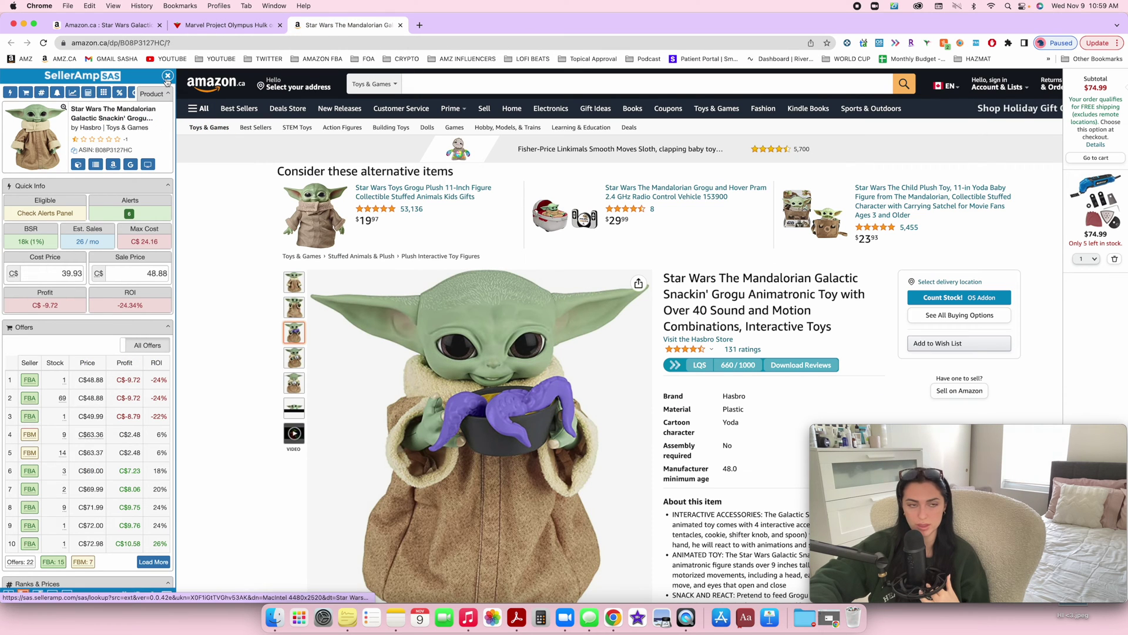
pyautogui.scroll(-2, 101, 372)
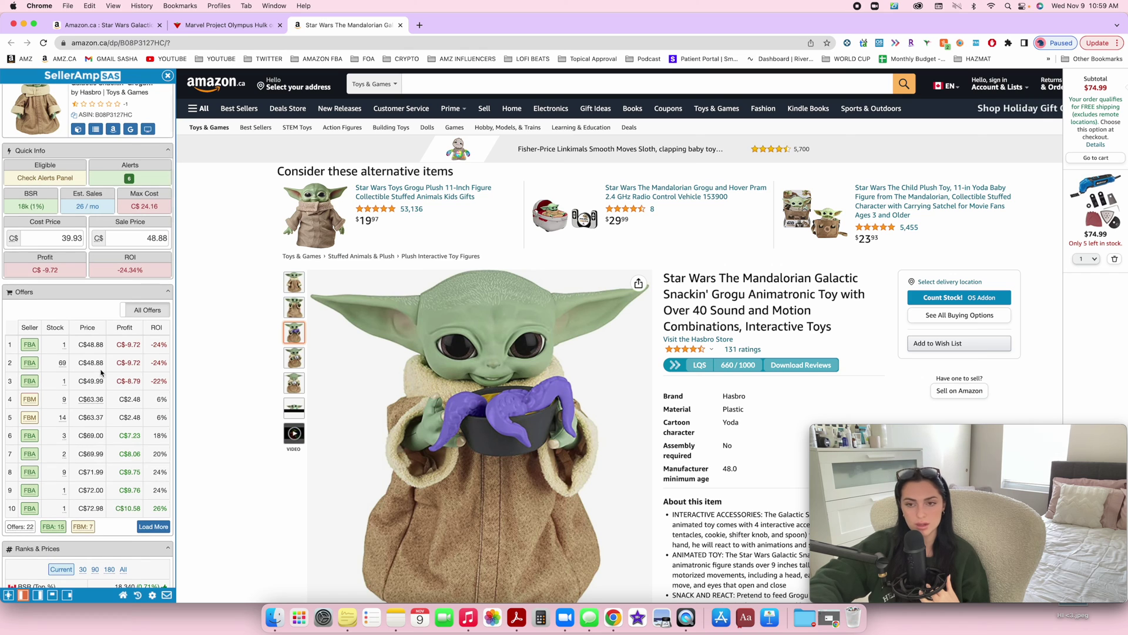
pyautogui.scroll(-2, 101, 372)
pyautogui.scroll(2, 101, 372)
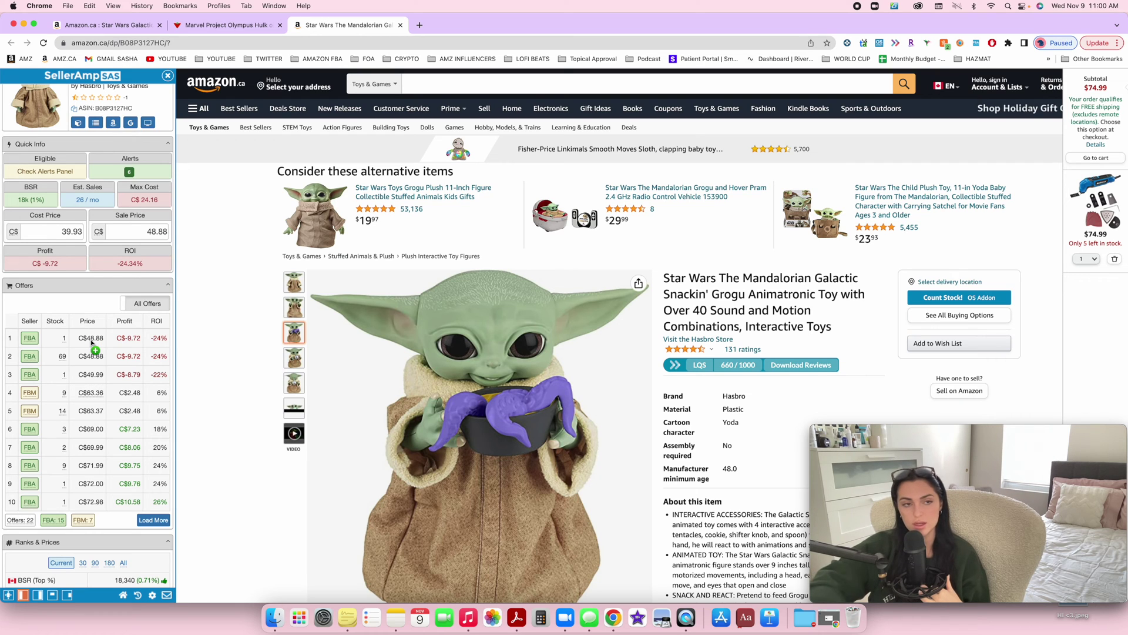
pyautogui.moveTo(34, 433)
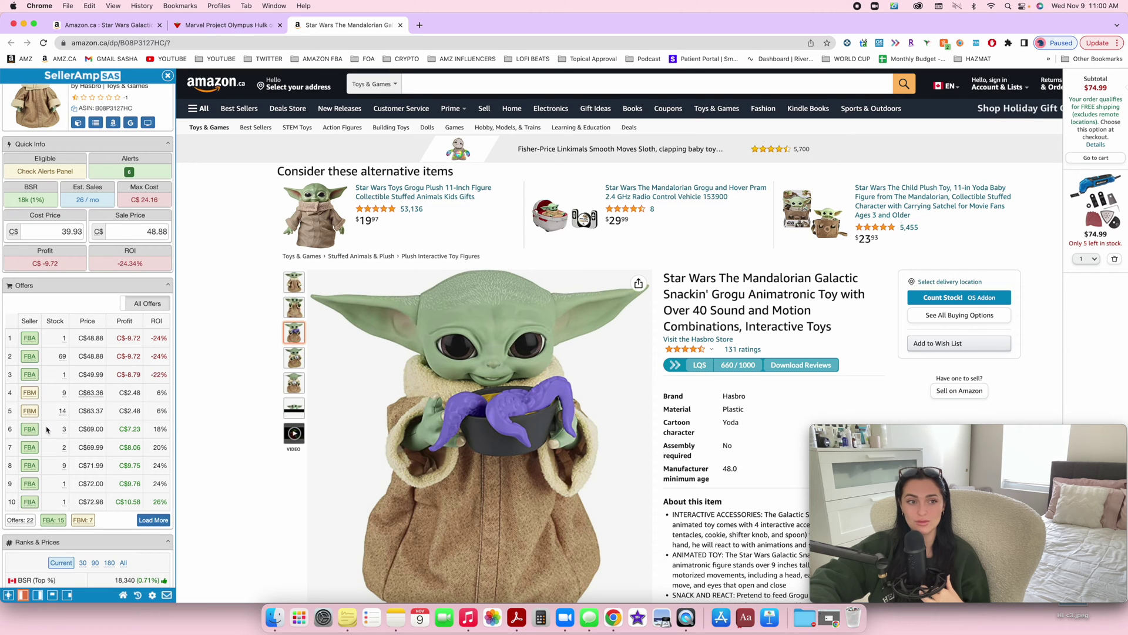
pyautogui.scroll(-2, 47, 429)
pyautogui.scroll(1, 47, 429)
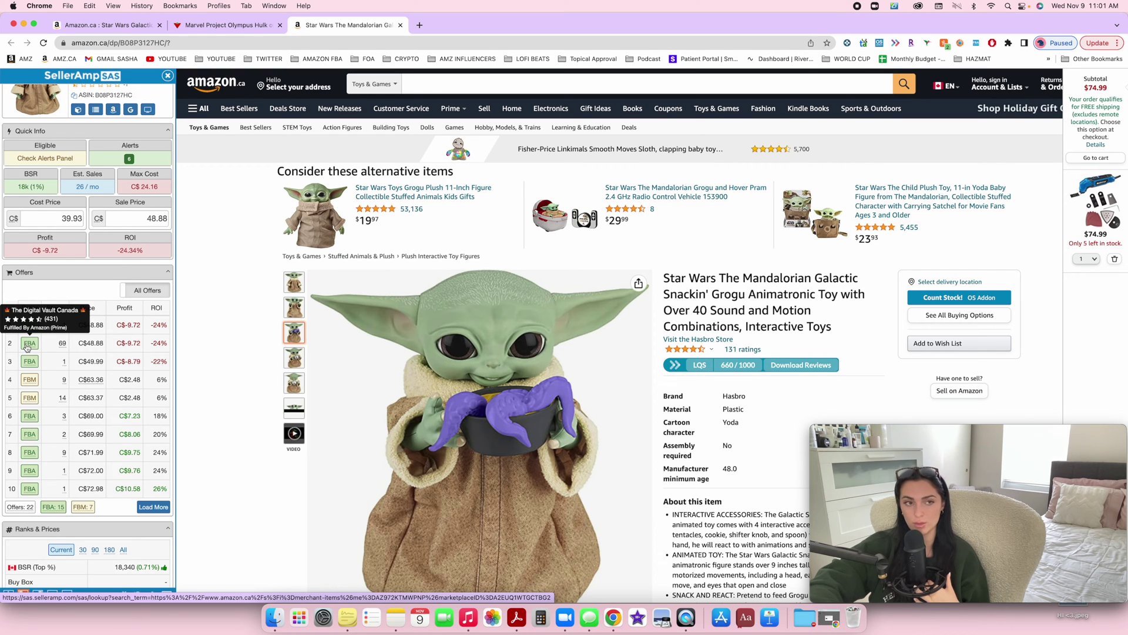
# Step: Open row 9's FBA seller storefront in SAS Storefront Search
pyautogui.click(31, 472)
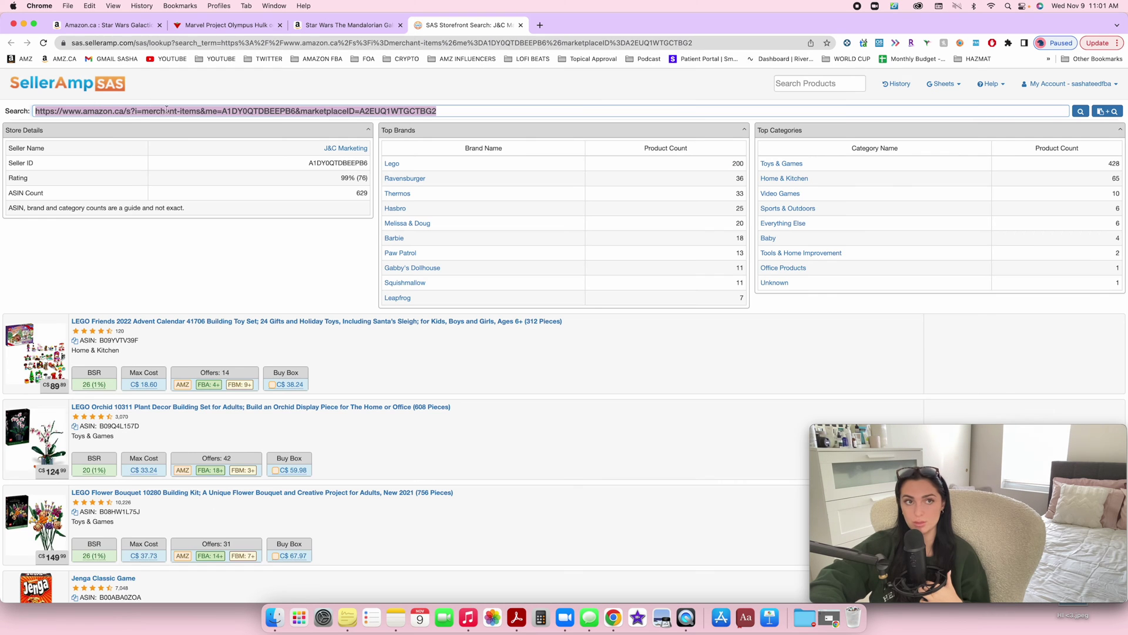
pyautogui.moveTo(973, 432); pyautogui.dragTo(435, 8)
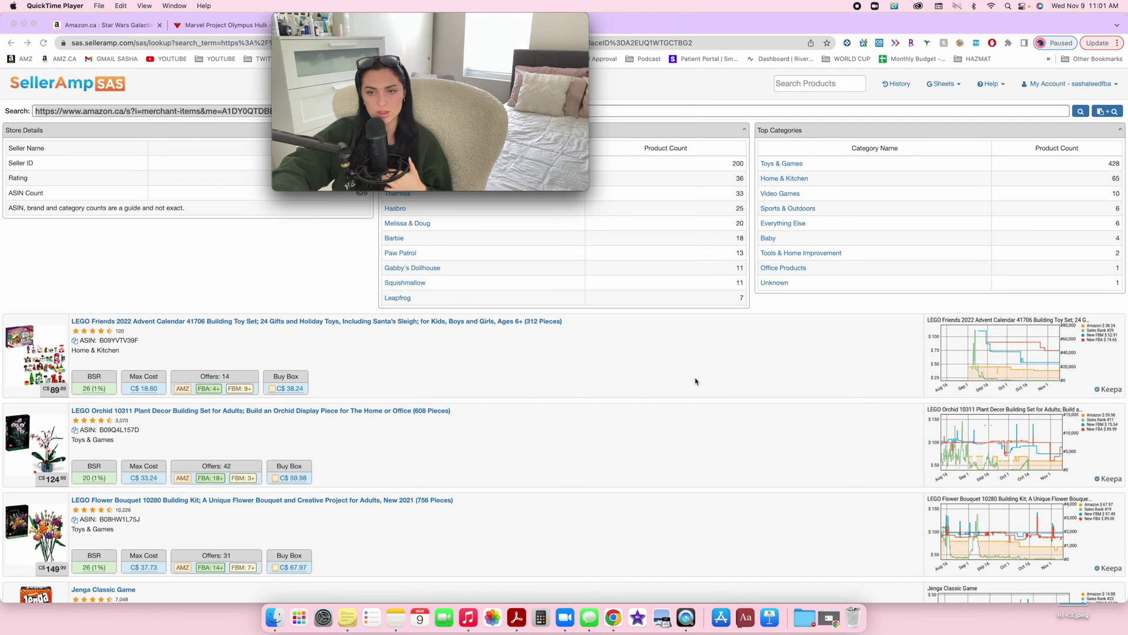
pyautogui.scroll(-3, 1103, 288)
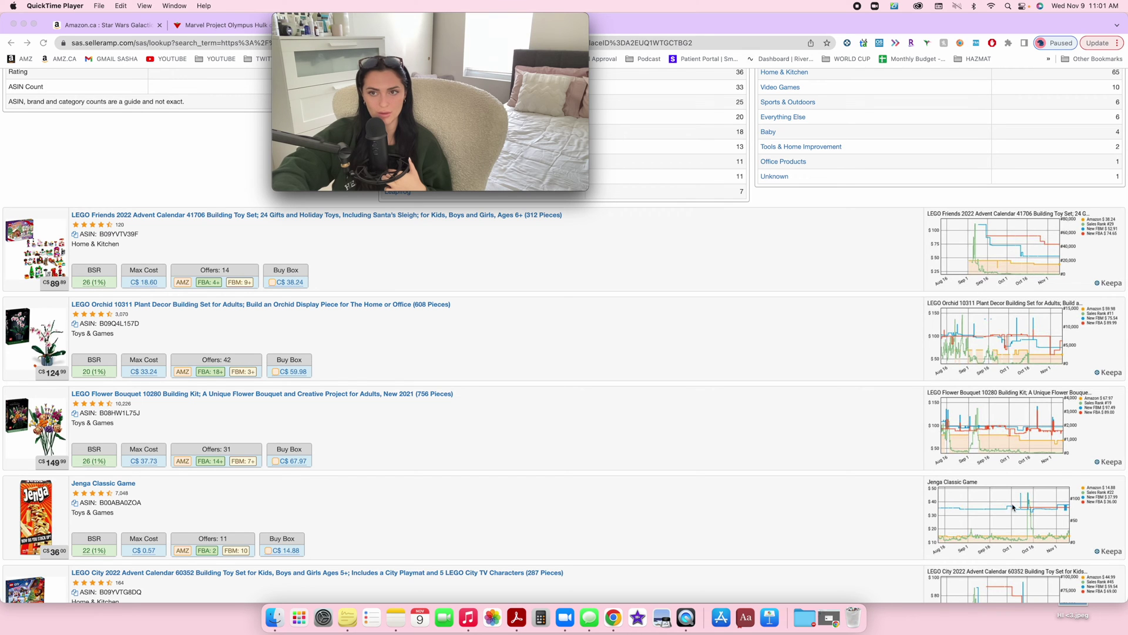
pyautogui.scroll(-3, 799, 509)
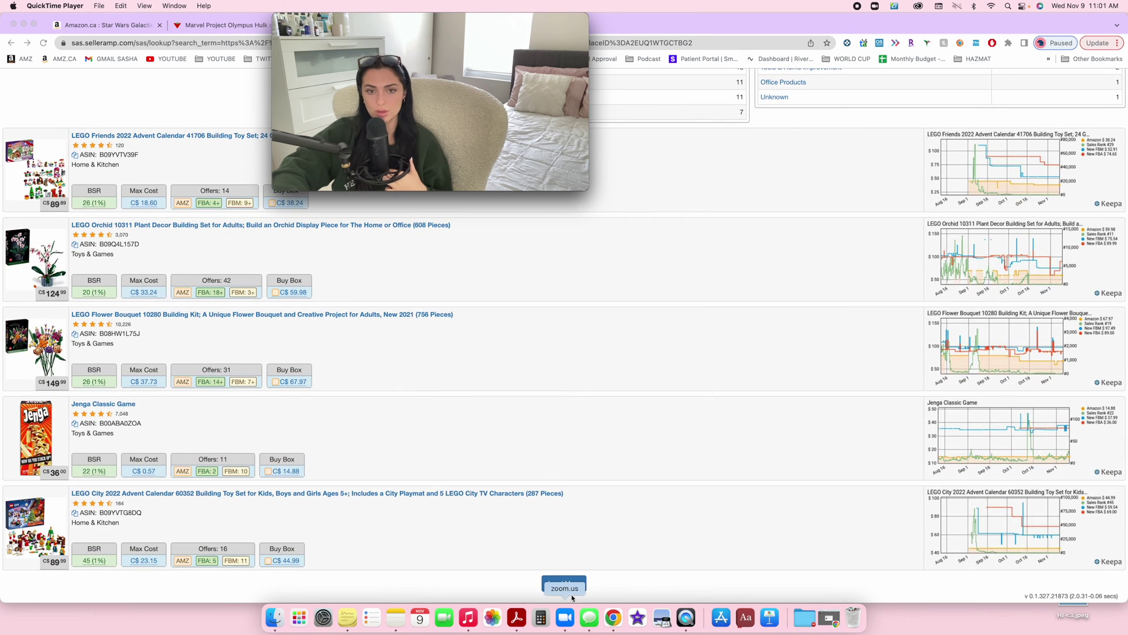
# Step: Load five more batches of storefront products, then Google the Majestic Tiger LEGO set
pyautogui.click(570, 588)
pyautogui.scroll(-5, 727, 476)
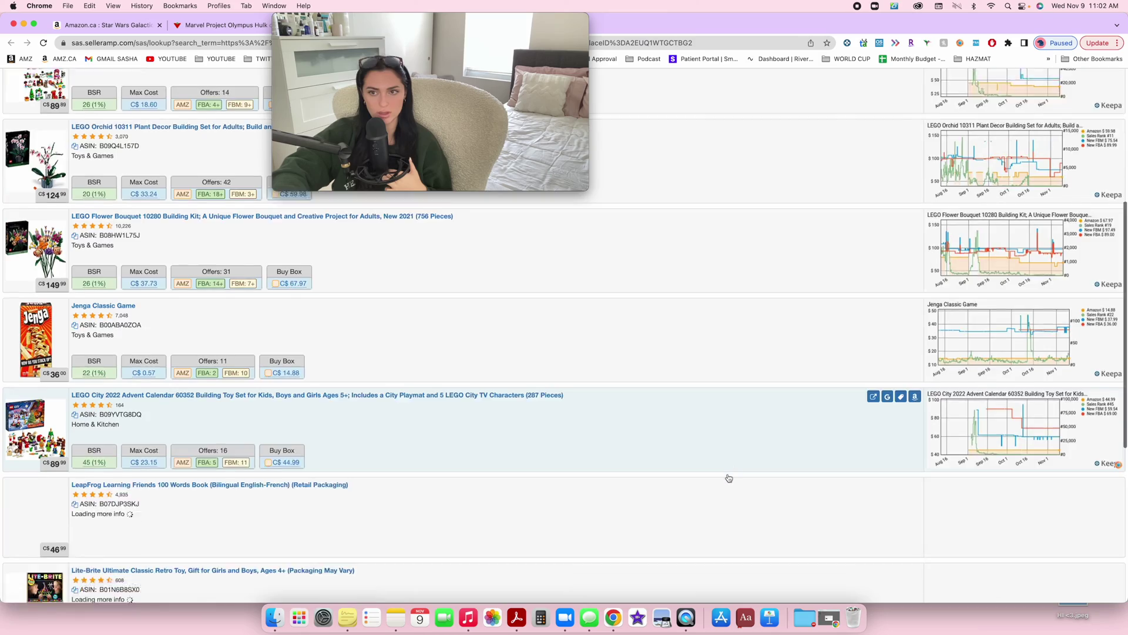
pyautogui.scroll(-4, 728, 478)
pyautogui.click(564, 583)
pyautogui.scroll(-8, 635, 476)
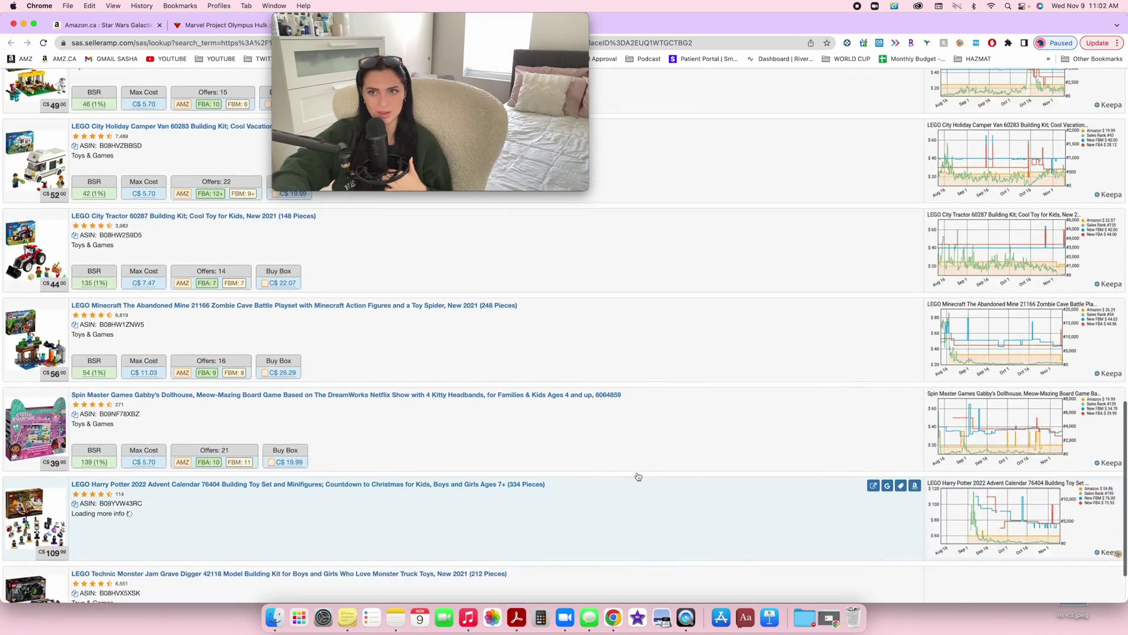
pyautogui.scroll(-10, 638, 476)
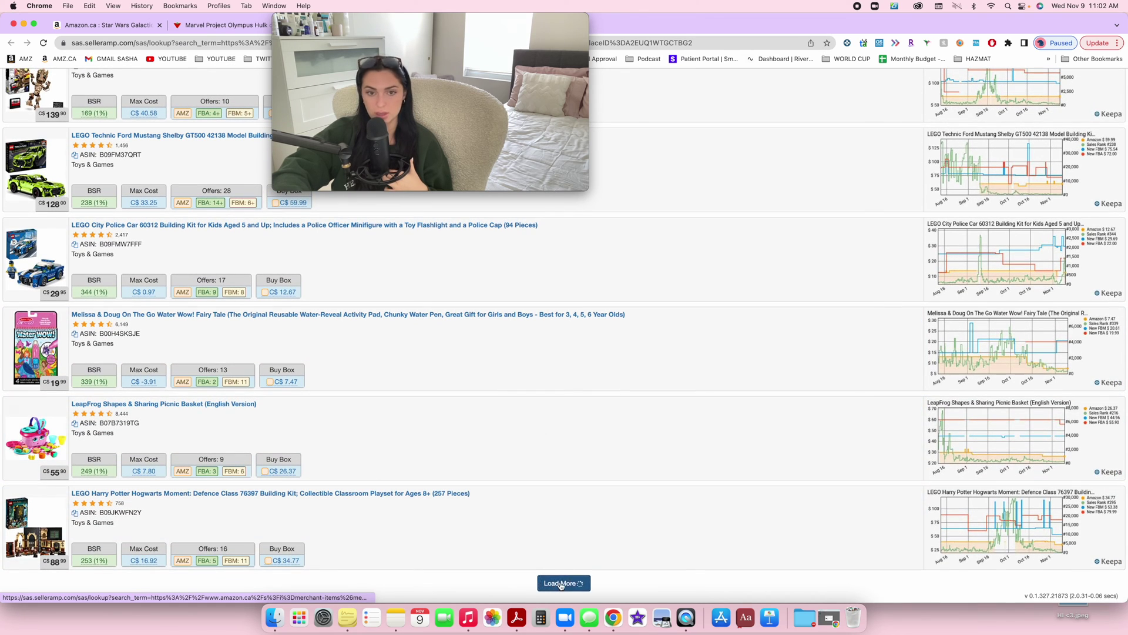
pyautogui.click(564, 583)
pyautogui.scroll(-3, 580, 456)
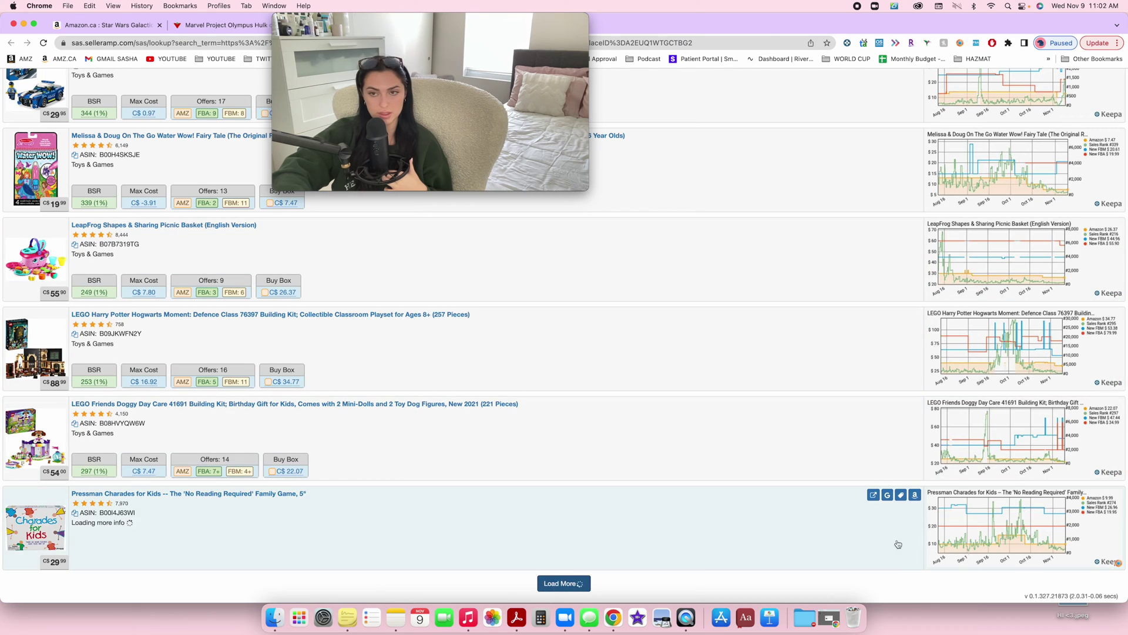
pyautogui.click(564, 582)
pyautogui.scroll(-6, 563, 567)
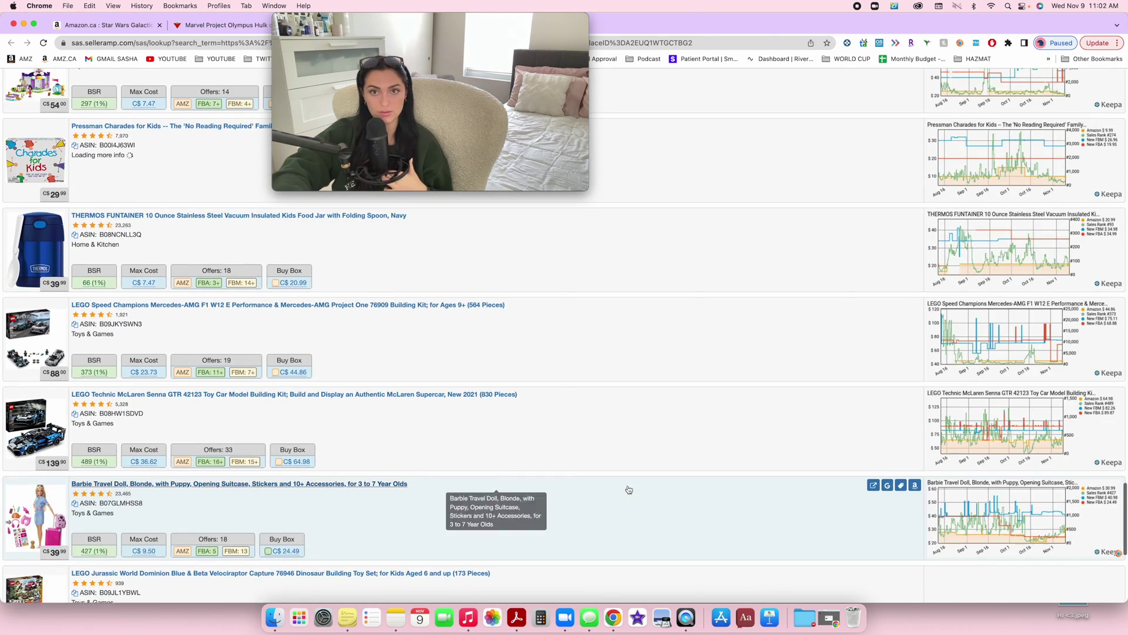
pyautogui.scroll(-10, 629, 489)
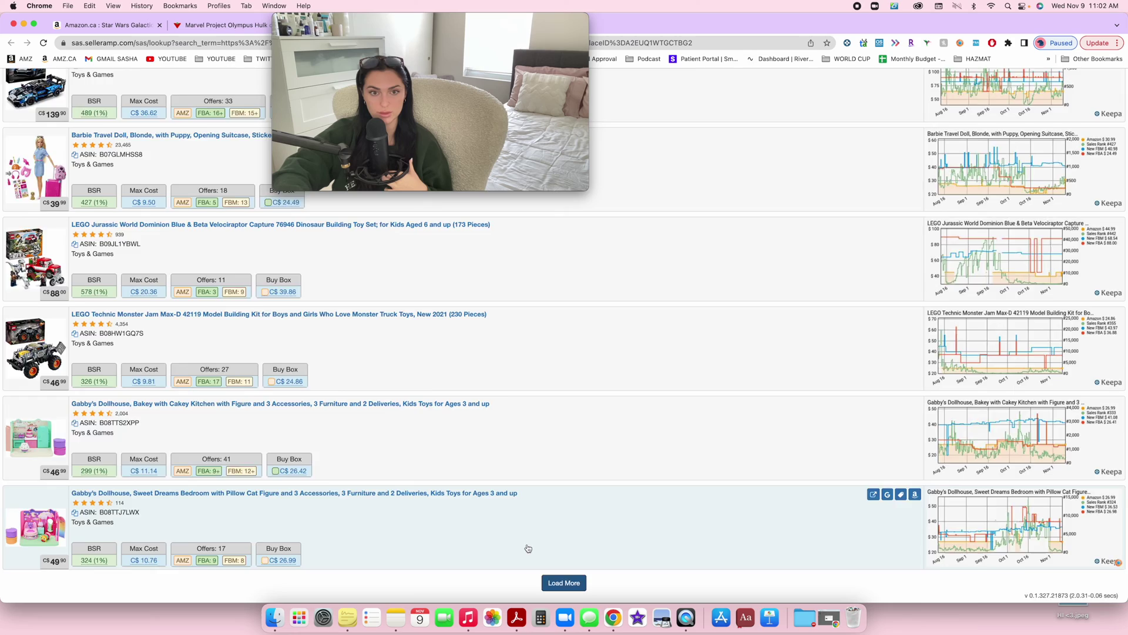
pyautogui.click(564, 578)
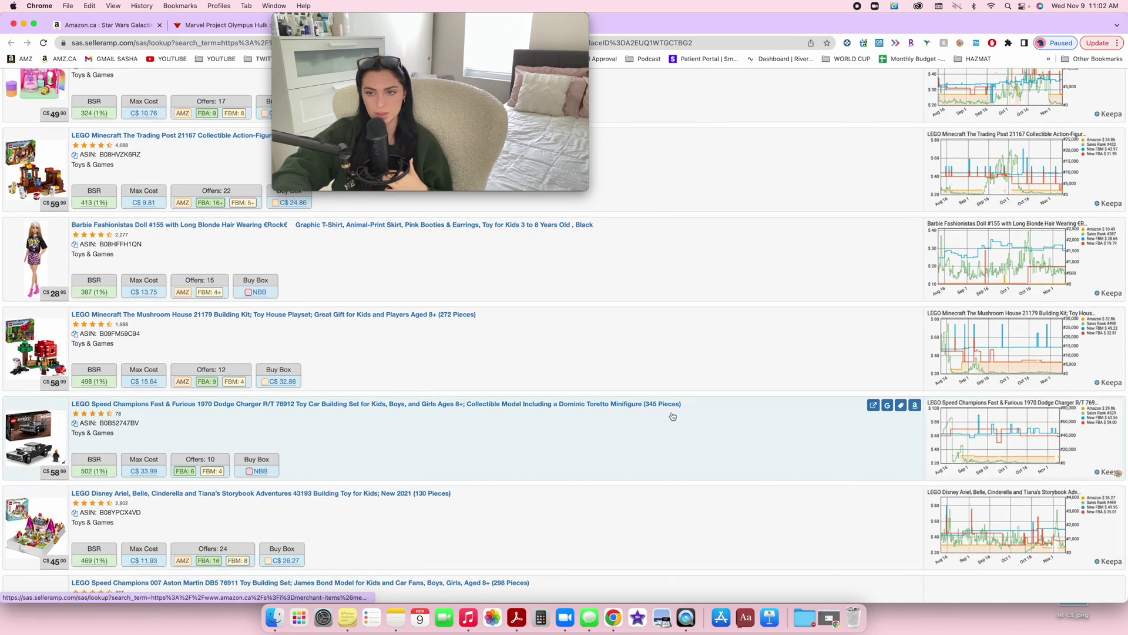
pyautogui.scroll(-4, 673, 416)
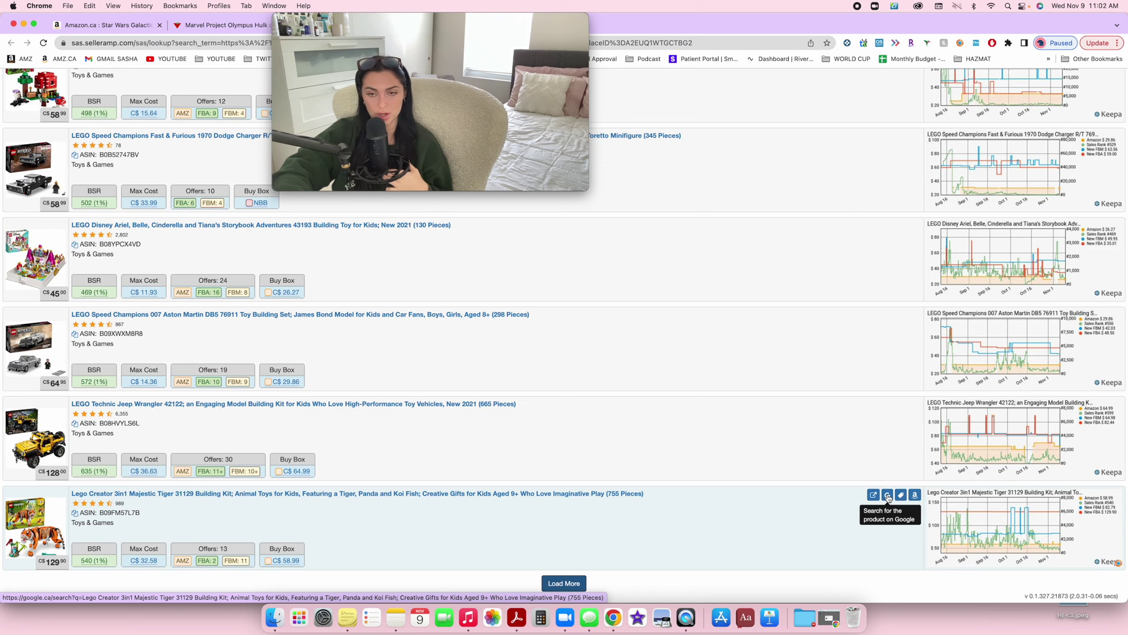
pyautogui.click(888, 497)
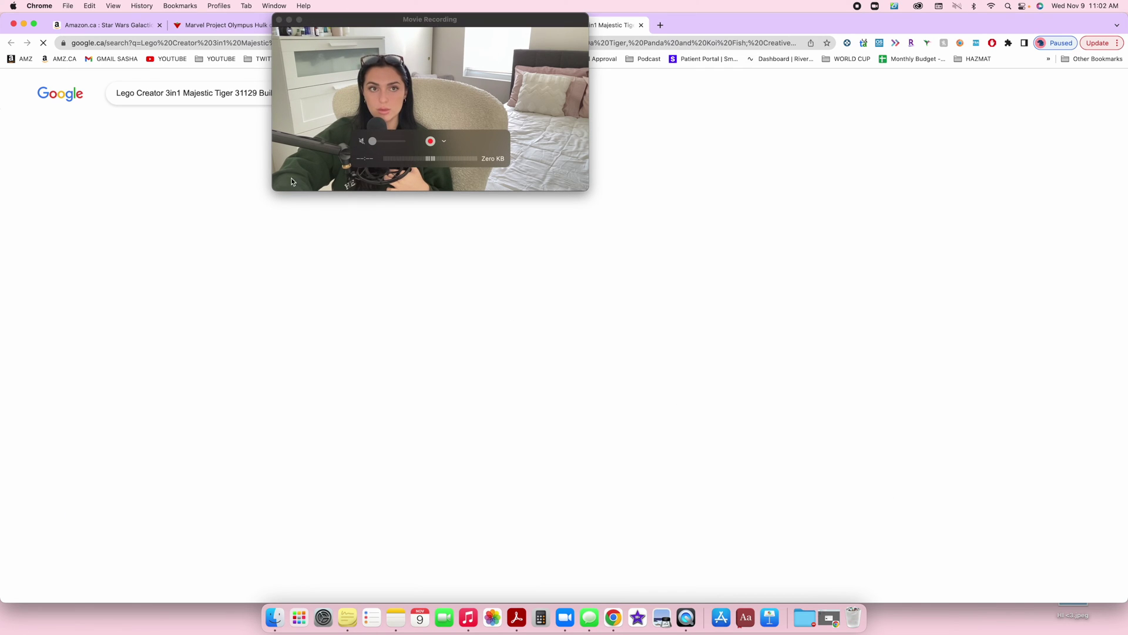
# Step: Compare Google results for LEGO Creator 3in1 Majestic Tiger 31129, then return to the storefront
pyautogui.moveTo(280, 172); pyautogui.dragTo(820, 171)
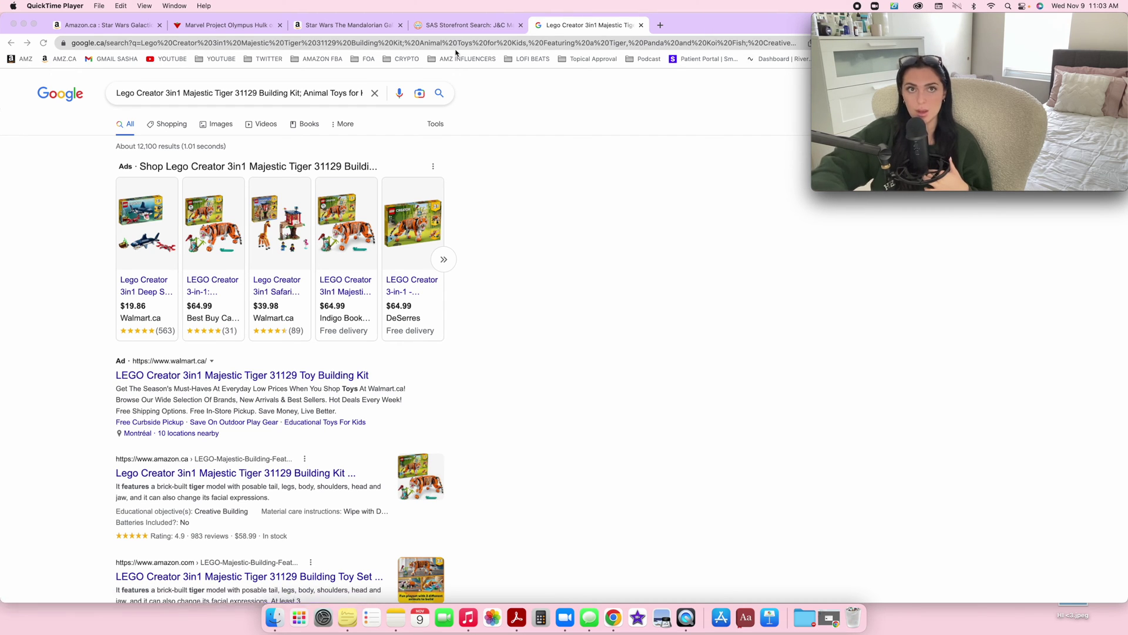
pyautogui.click(461, 24)
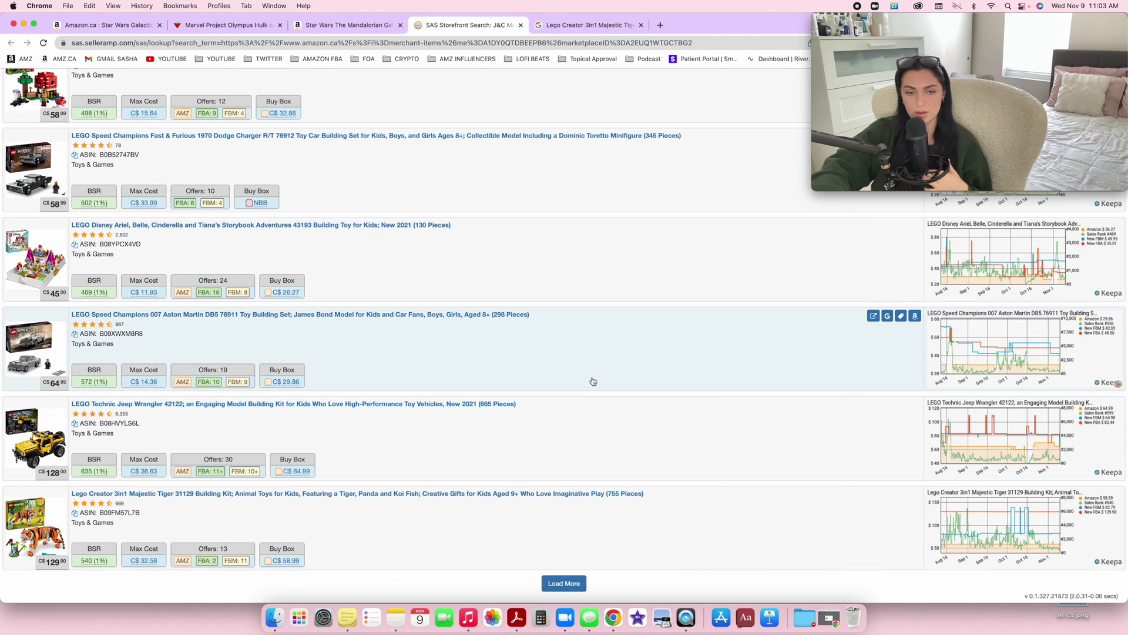
# Step: Load three more batches of the seller's products until the summary lists 629 ASINs, Lego leading with 200
pyautogui.click(564, 586)
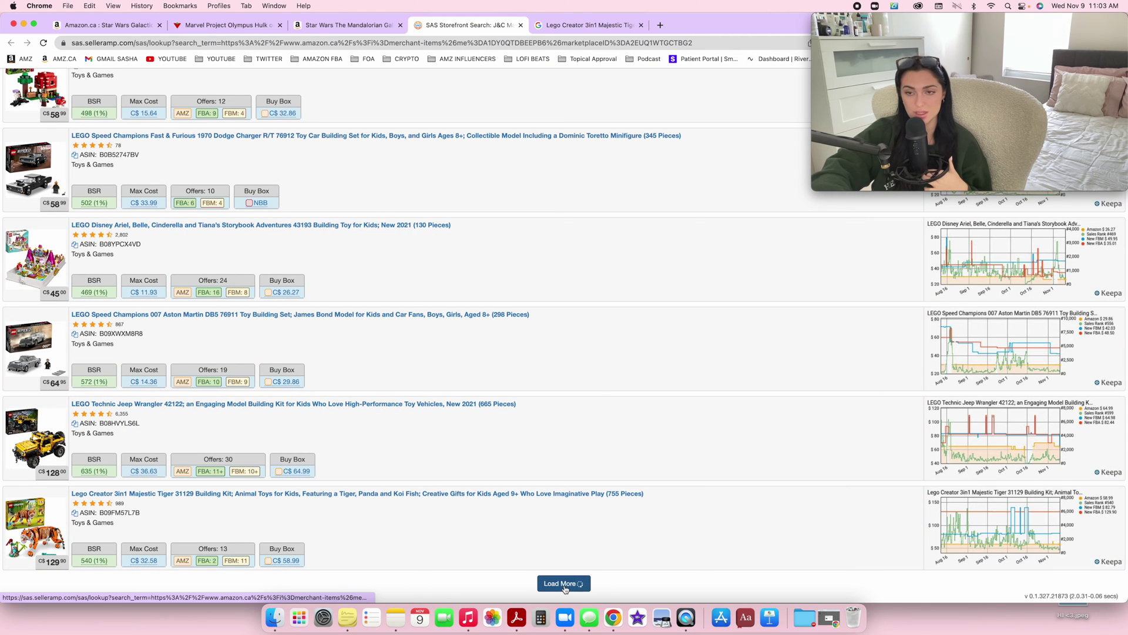
pyautogui.scroll(-8, 601, 388)
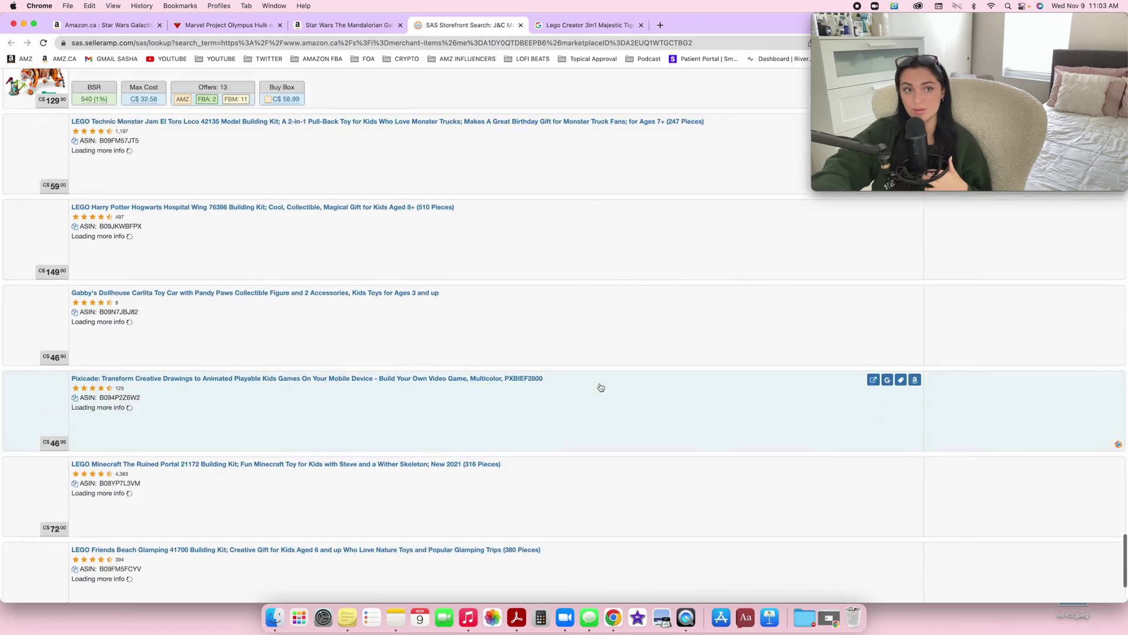
pyautogui.scroll(4, 601, 387)
pyautogui.scroll(-4, 601, 387)
pyautogui.scroll(-5, 600, 387)
pyautogui.scroll(6, 600, 388)
pyautogui.scroll(-5, 600, 387)
pyautogui.click(565, 582)
pyautogui.scroll(-6, 569, 537)
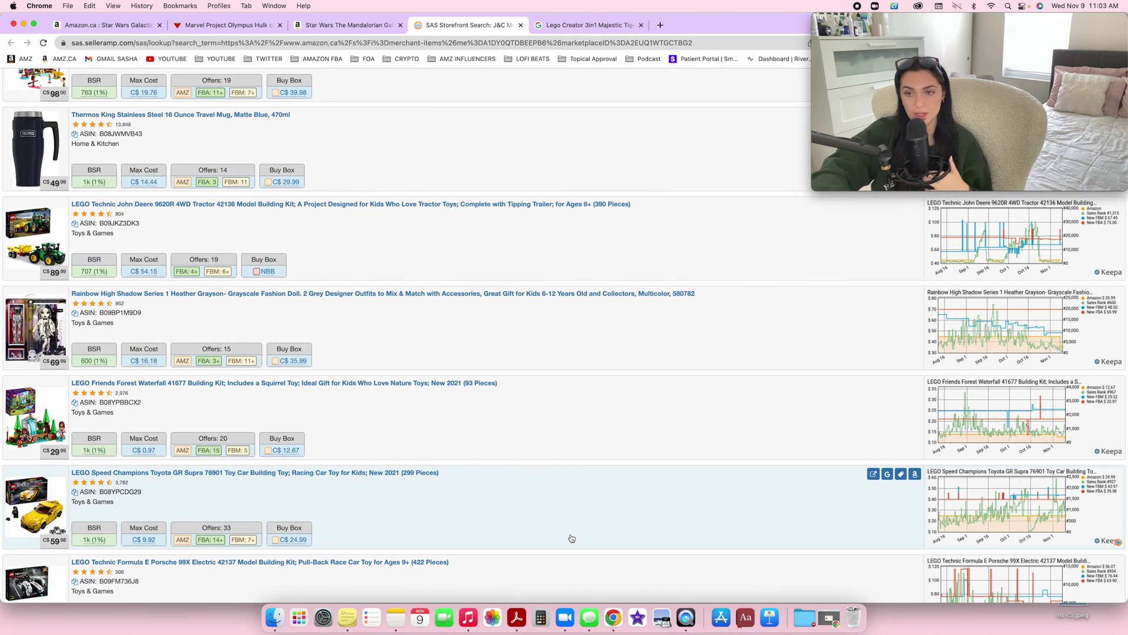
pyautogui.scroll(-1, 571, 539)
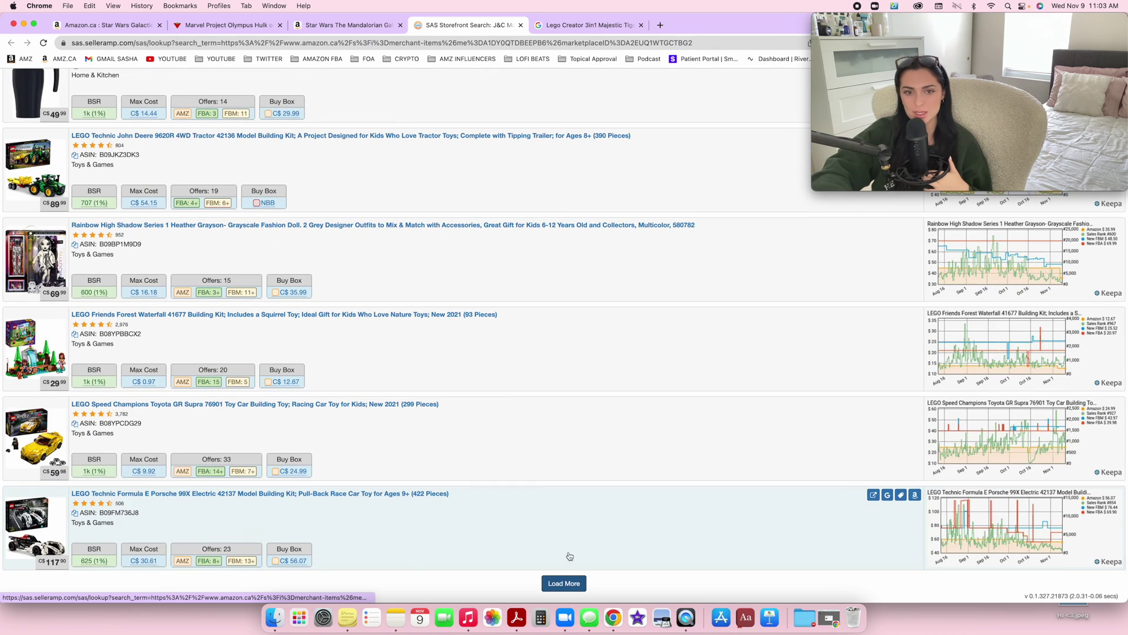
pyautogui.click(562, 580)
pyautogui.scroll(-2, 582, 531)
pyautogui.scroll(-6, 583, 531)
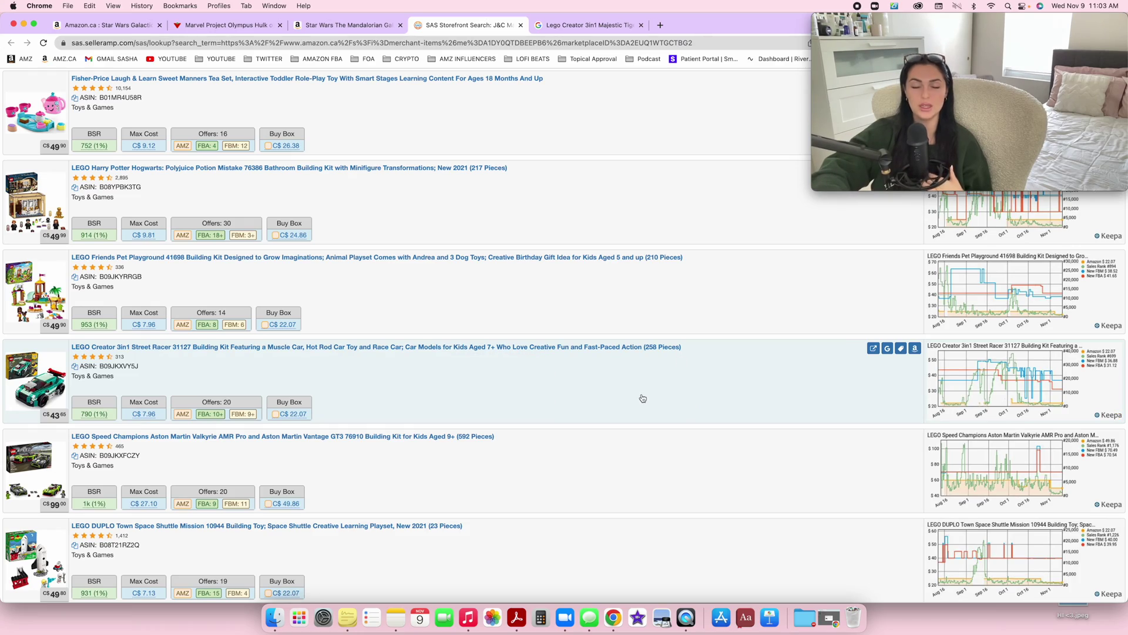
pyautogui.scroll(-20, 643, 398)
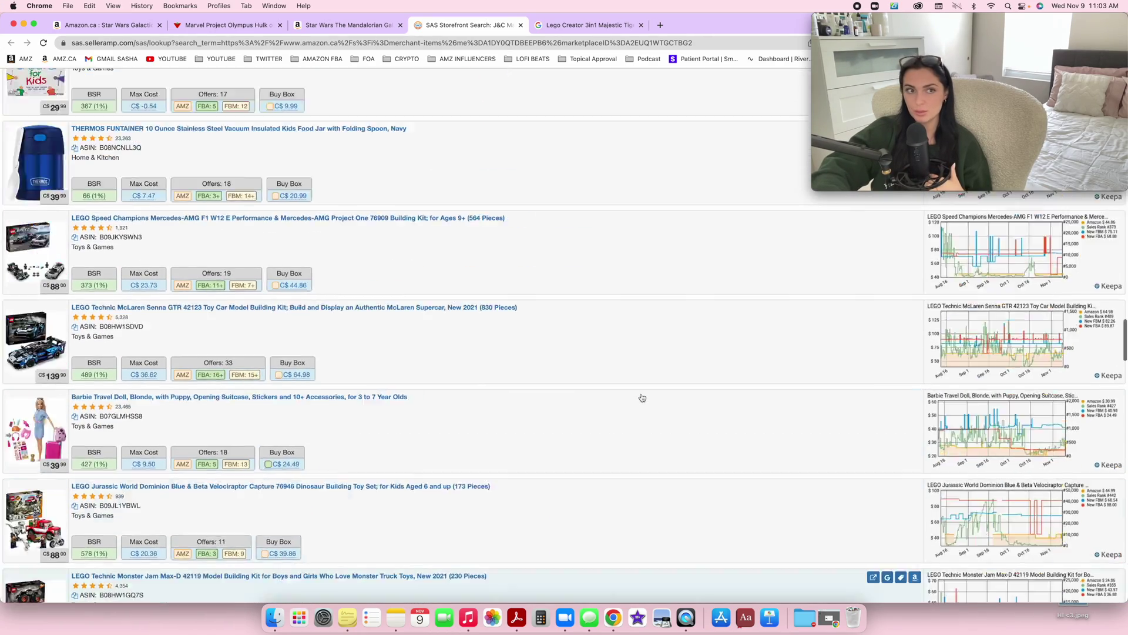
pyautogui.scroll(20, 642, 398)
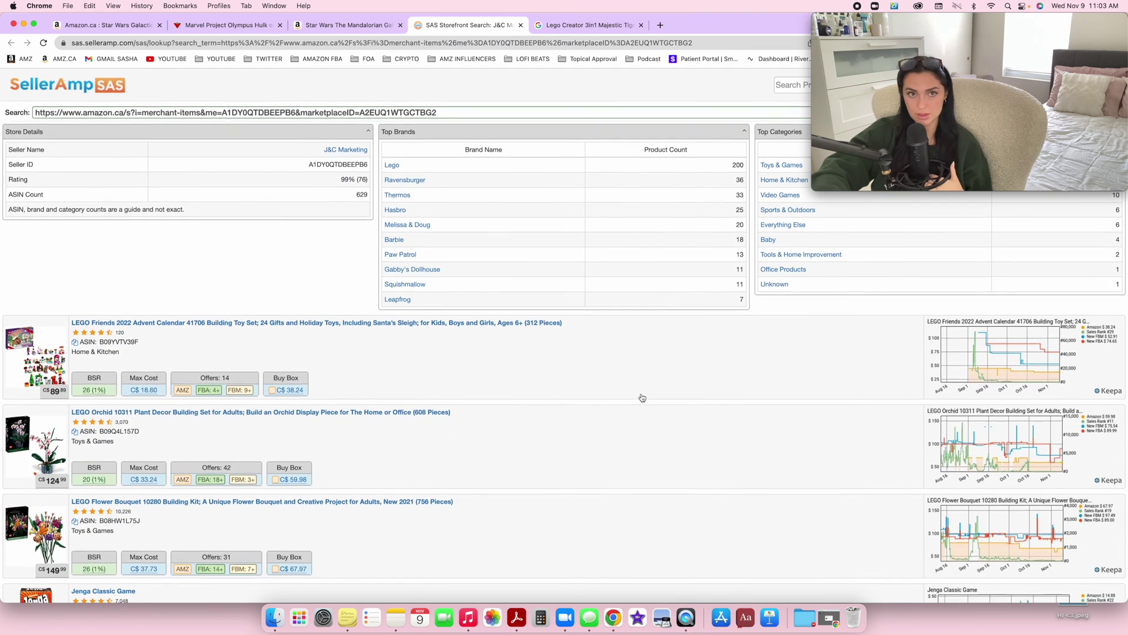